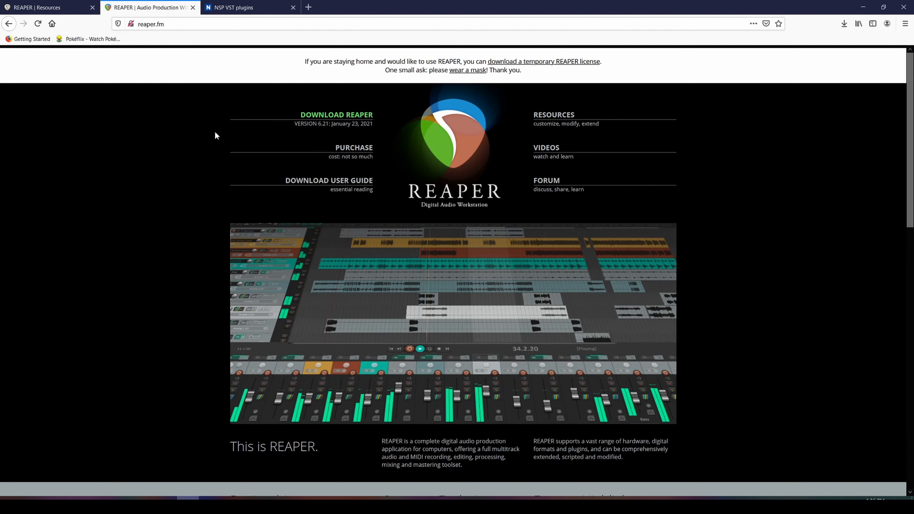
View the REAPER Stash page for xbox_one.txt and the saving options of its download link
{"action": "left_click", "coordinate": [54, 7]}
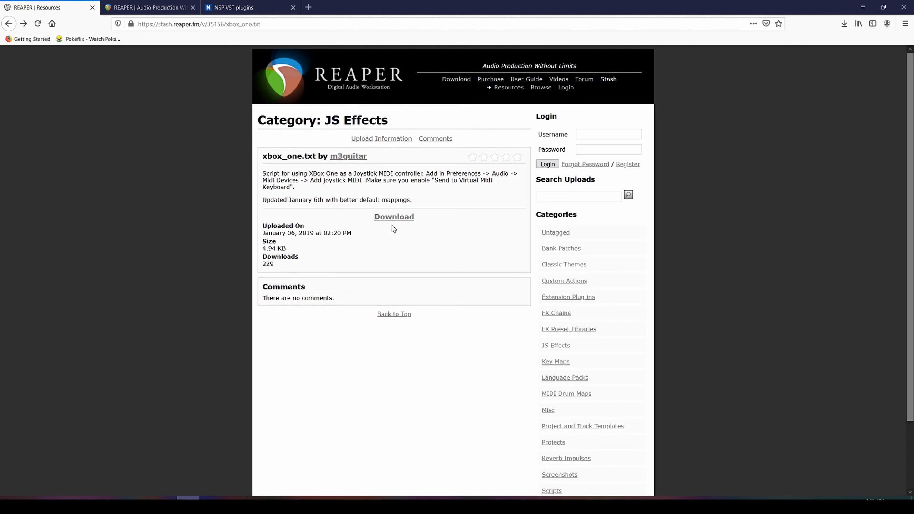
{"action": "right_click", "coordinate": [382, 218]}
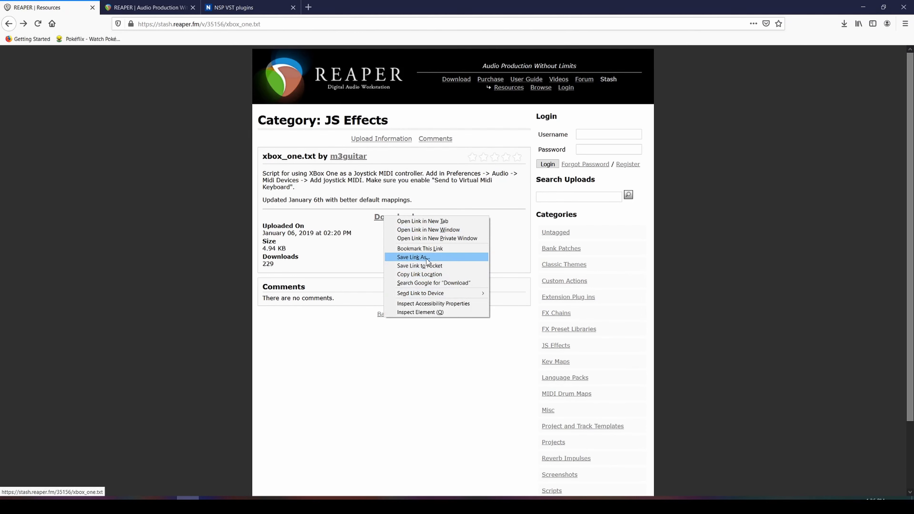
{"action": "left_click", "coordinate": [445, 398]}
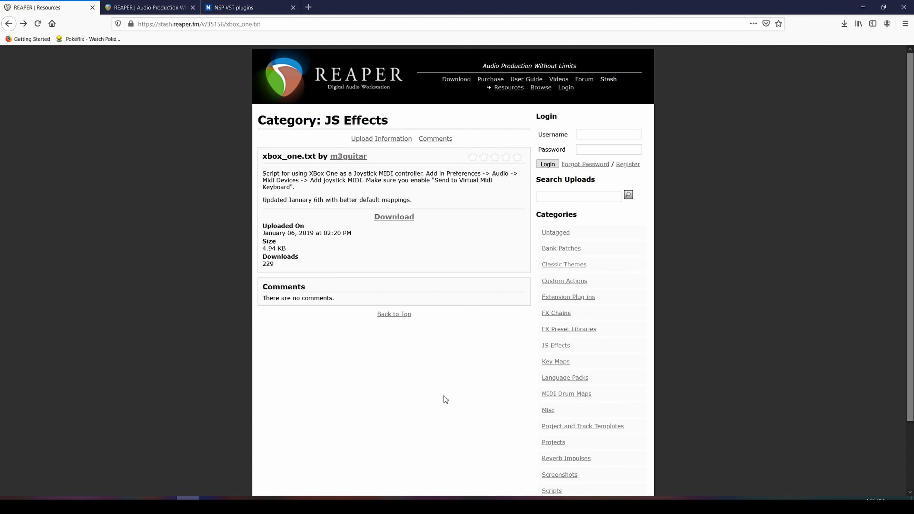
Switch to File Explorer, bring up REAPER's Data\joystick_midi folder and reveal its full path
{"action": "left_click", "coordinate": [863, 6]}
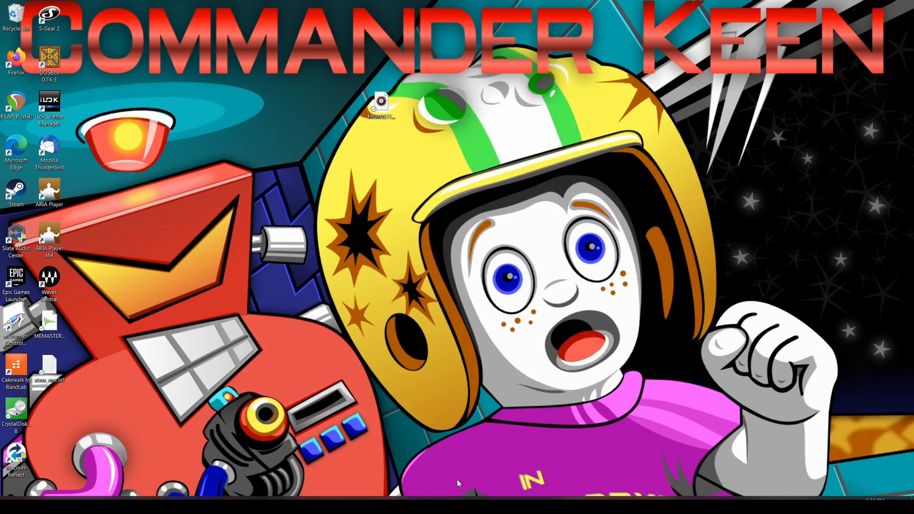
{"action": "mouse_move", "coordinate": [54, 502]}
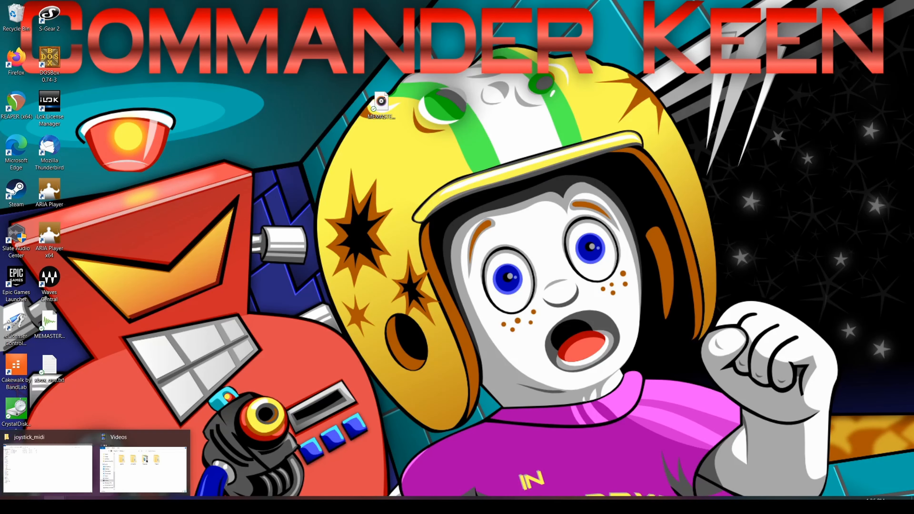
{"action": "left_click", "coordinate": [105, 483]}
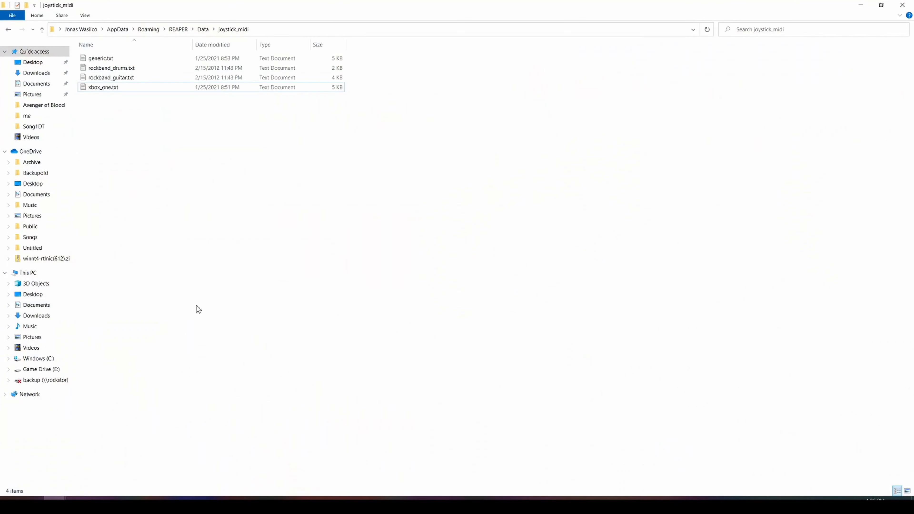
{"action": "left_click", "coordinate": [291, 36]}
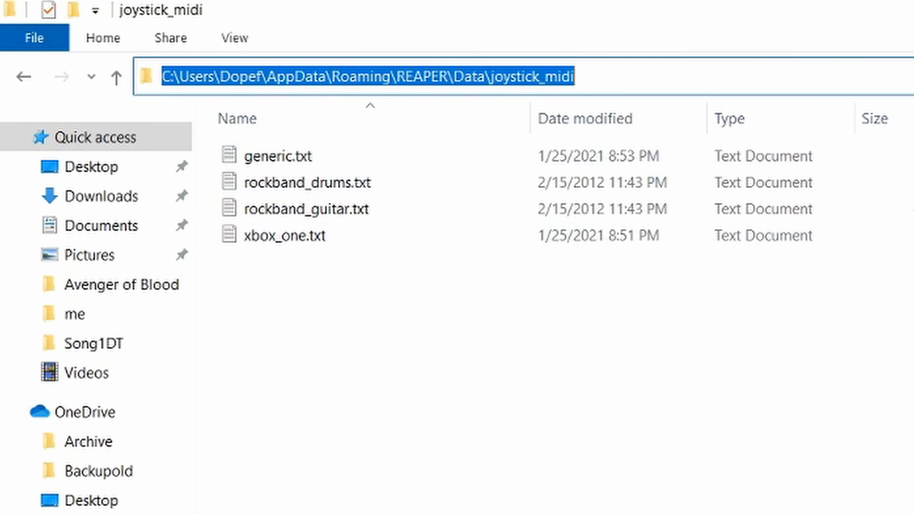
Open xbox_one.txt from the joystick_midi folder, review its button, axis and control change definitions, and close it
{"action": "double_click", "coordinate": [313, 245]}
{"action": "scroll", "coordinate": [462, 280], "scroll_direction": "down", "scroll_amount": 5}
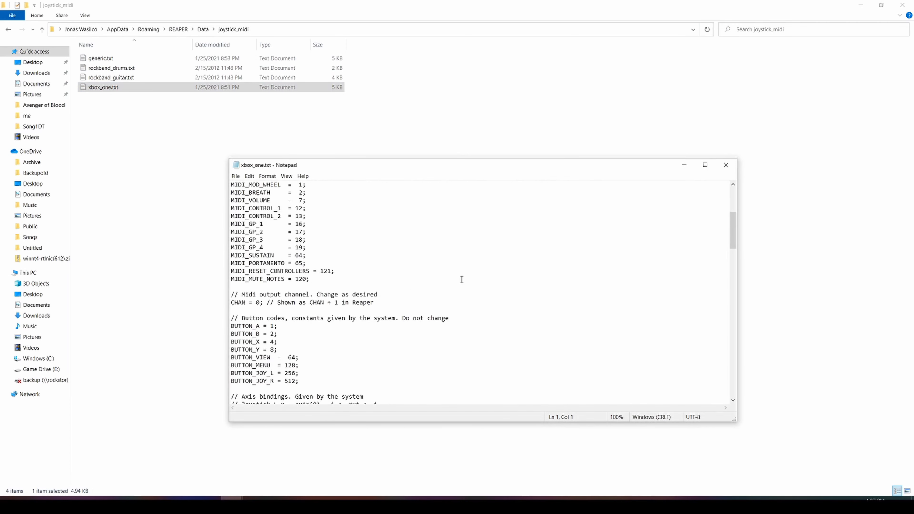
{"action": "scroll", "coordinate": [462, 279], "scroll_direction": "down", "scroll_amount": 20}
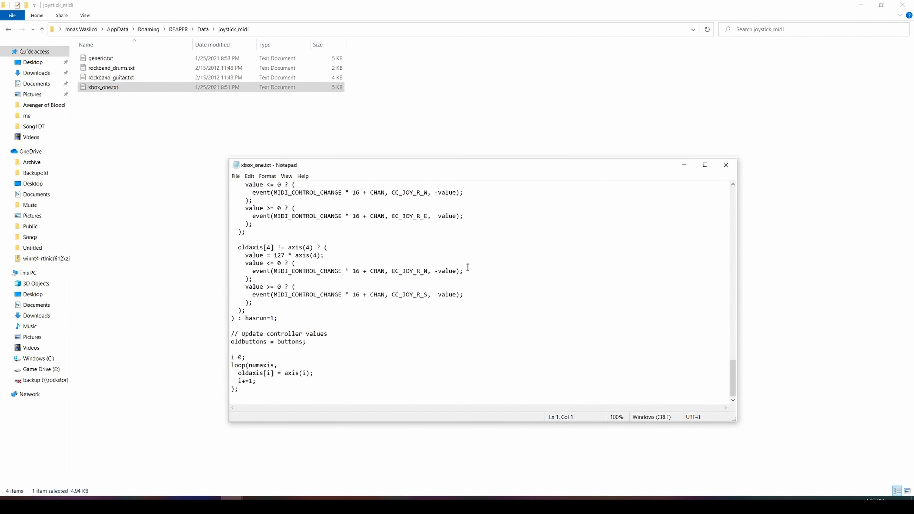
{"action": "scroll", "coordinate": [468, 268], "scroll_direction": "up", "scroll_amount": 20}
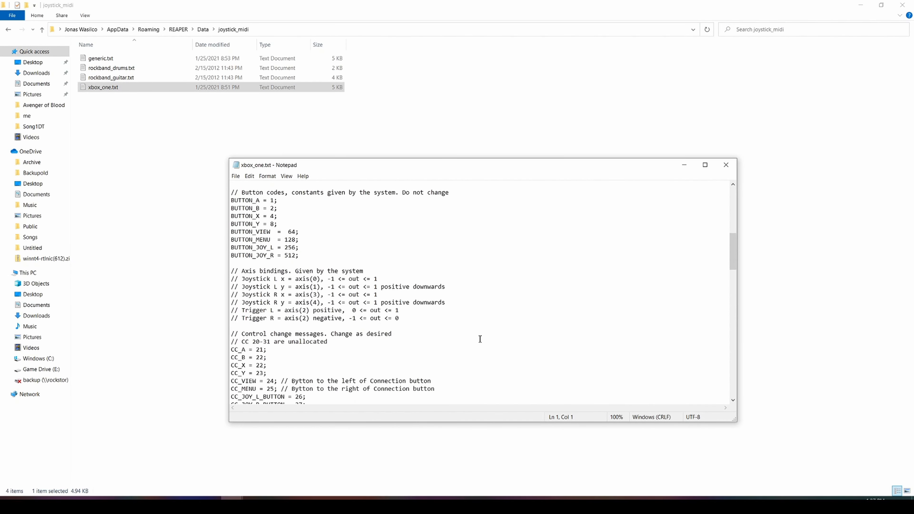
{"action": "scroll", "coordinate": [476, 321], "scroll_direction": "down", "scroll_amount": 6}
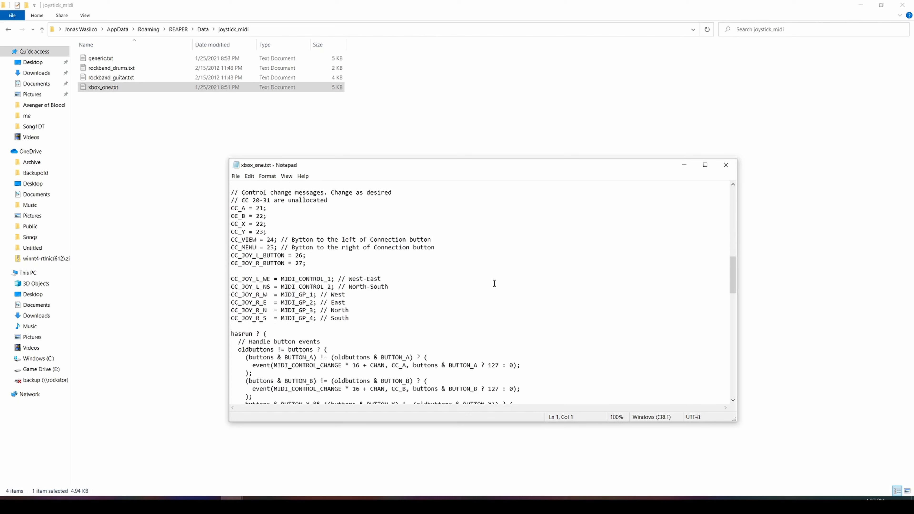
{"action": "left_click", "coordinate": [735, 164]}
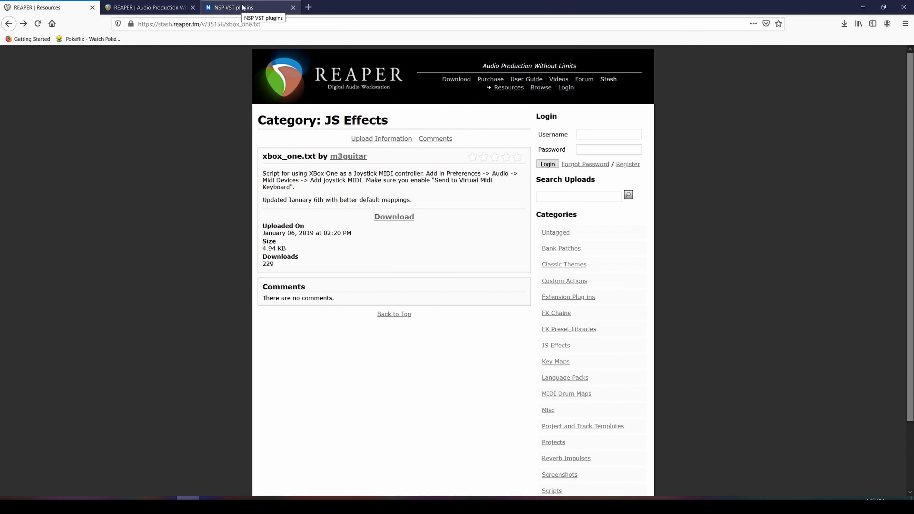
View the NSP VST plugins page that is already open in the browser
{"action": "left_click", "coordinate": [242, 7]}
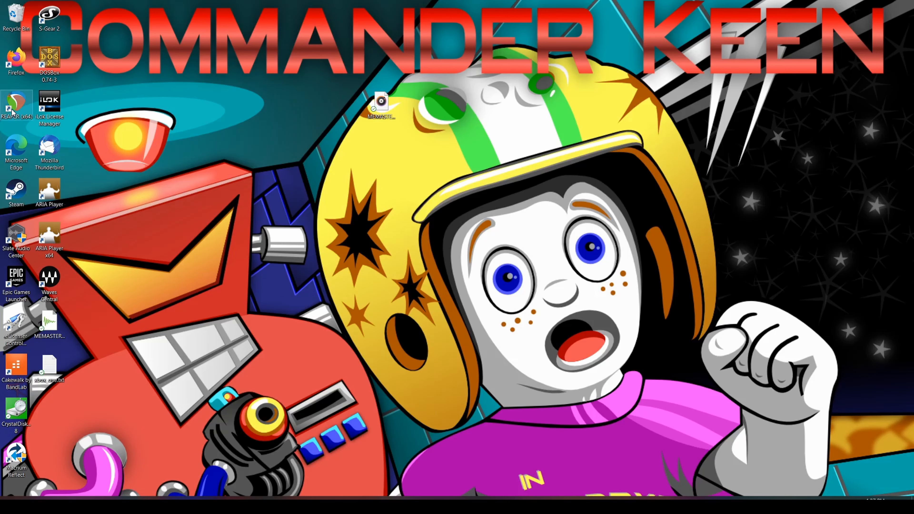
Launch REAPER and open the MIDI Devices section of its preferences
{"action": "double_click", "coordinate": [21, 108]}
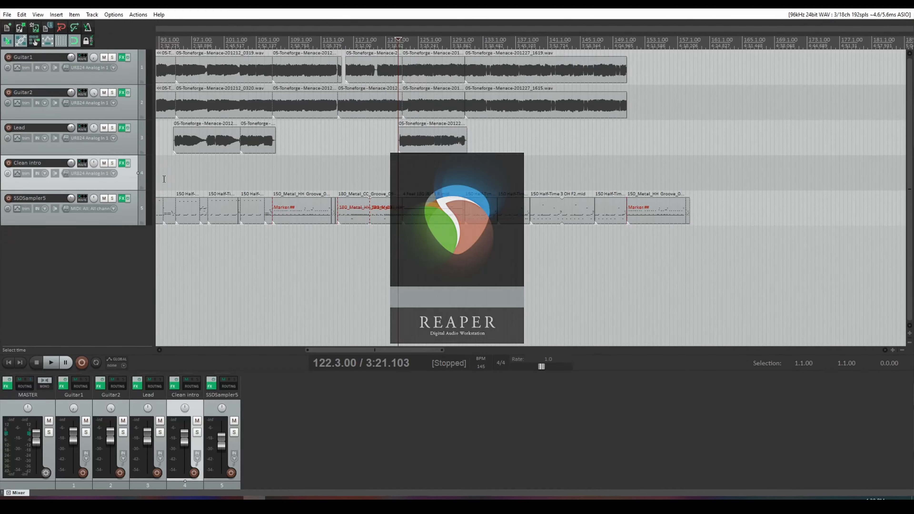
{"action": "left_click", "coordinate": [108, 15]}
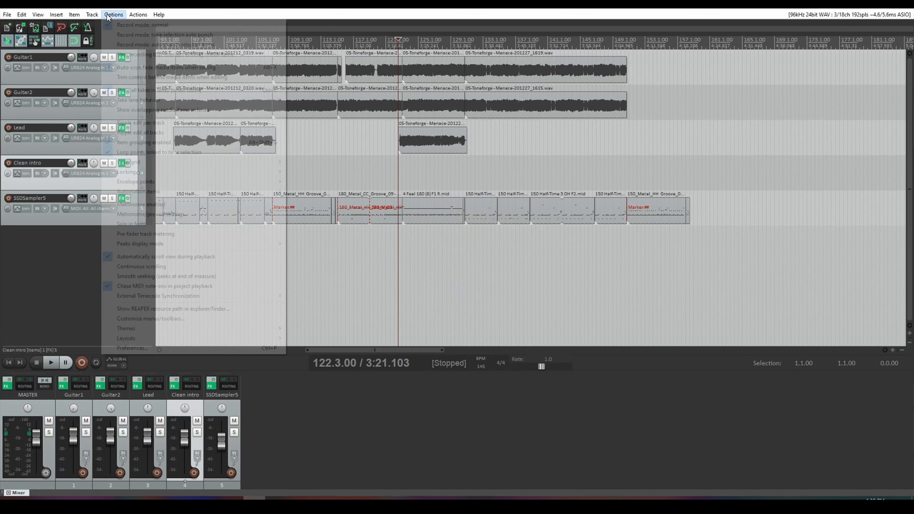
{"action": "left_click", "coordinate": [175, 345]}
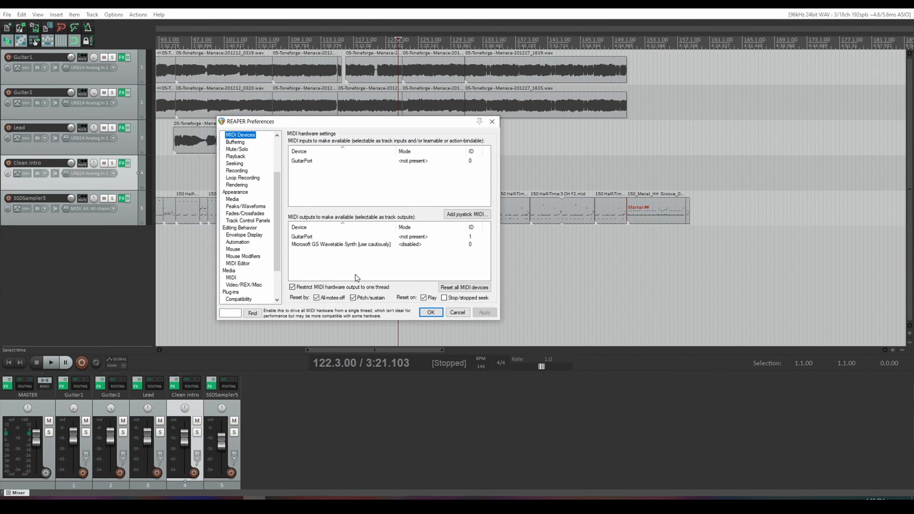
{"action": "scroll", "coordinate": [278, 180], "scroll_direction": "up", "scroll_amount": 2}
{"action": "scroll", "coordinate": [278, 180], "scroll_direction": "up", "scroll_amount": 2}
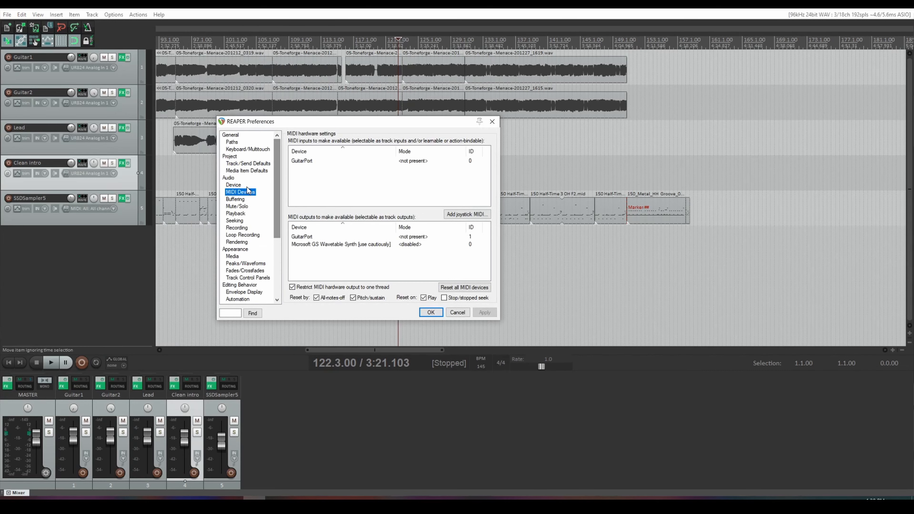
{"action": "scroll", "coordinate": [281, 191], "scroll_direction": "down", "scroll_amount": 4}
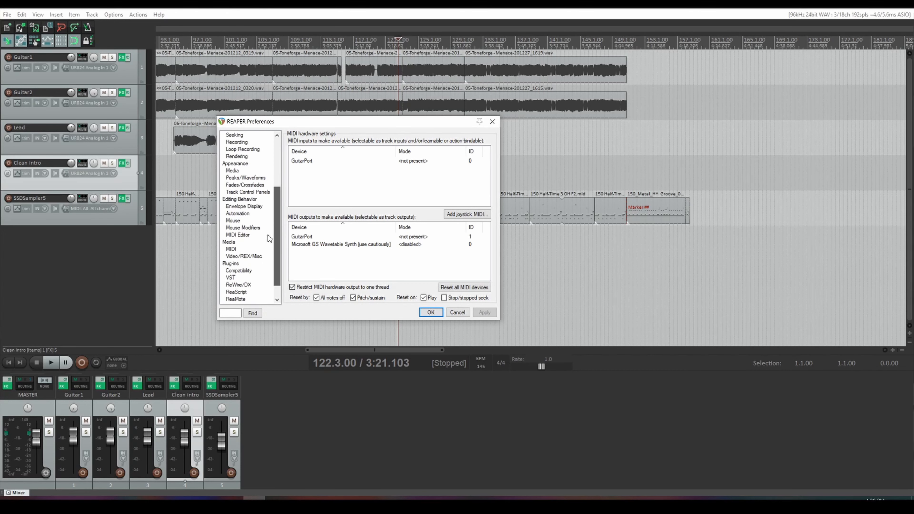
Add a joystick MIDI input using Controller (Xbox 360 Wireless Receiver for Windows) with xbox_one.txt as the processing script
{"action": "left_click", "coordinate": [462, 214]}
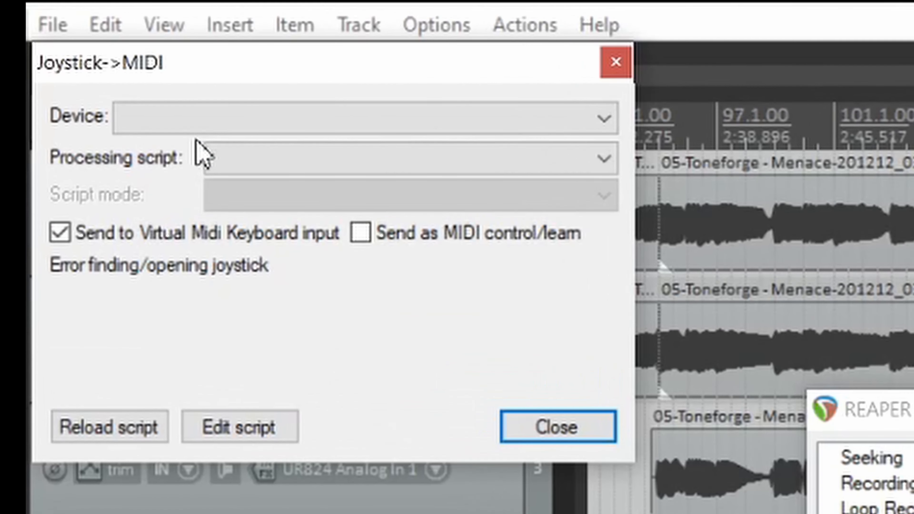
{"action": "left_click", "coordinate": [43, 43]}
{"action": "left_click", "coordinate": [249, 148]}
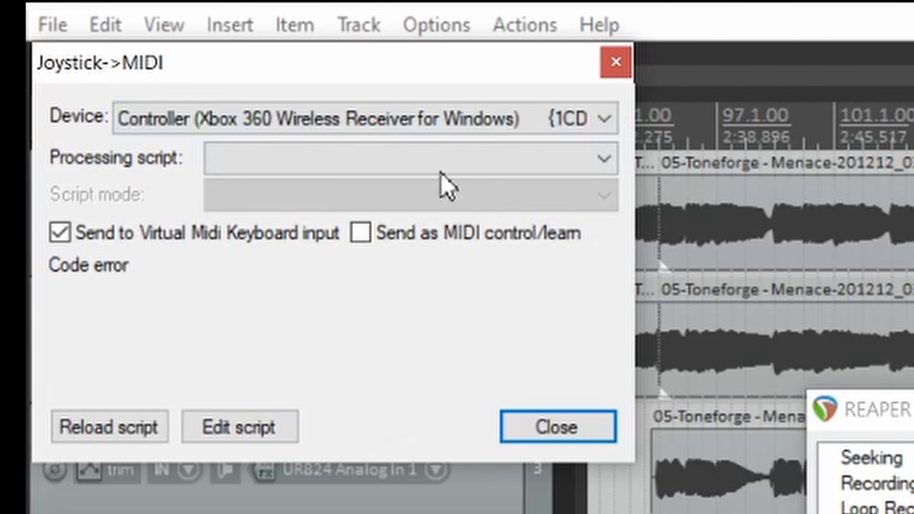
{"action": "left_click", "coordinate": [456, 151]}
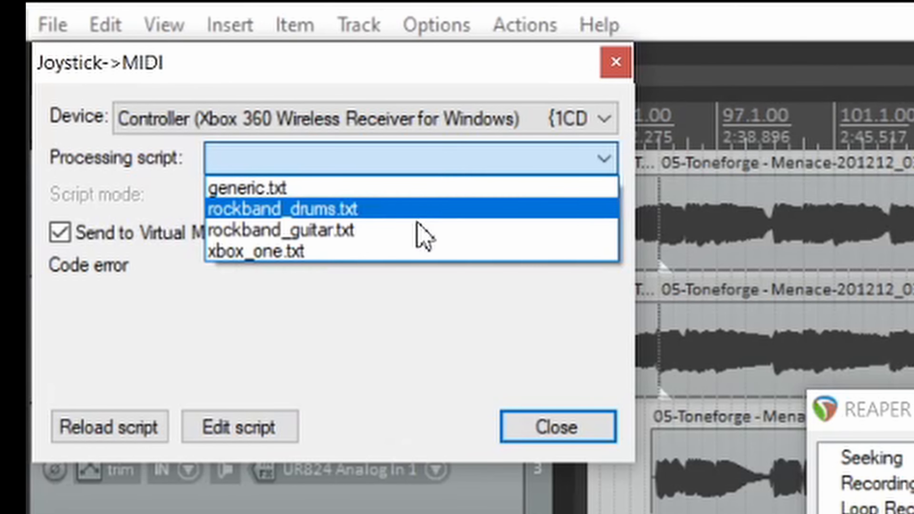
{"action": "left_click", "coordinate": [363, 256]}
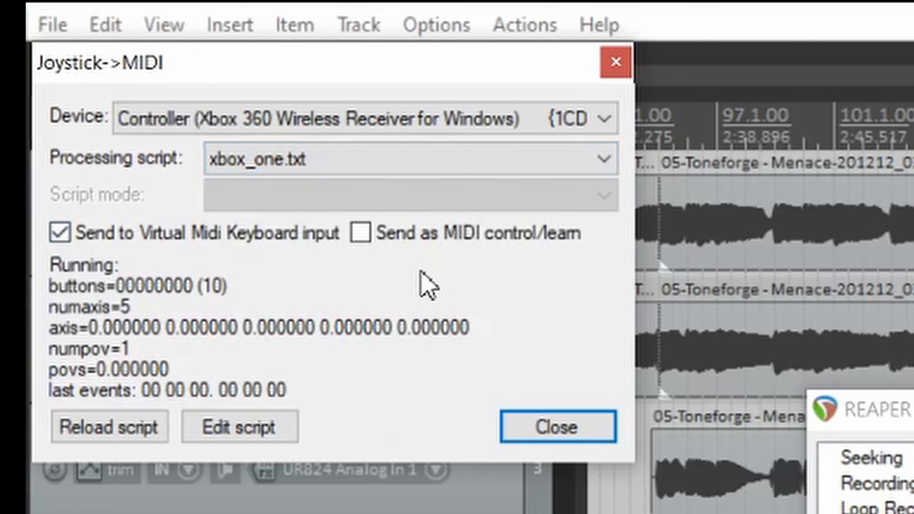
Enable Send as MIDI control/learn for the joystick, close its definition and save the preferences
{"action": "left_click", "coordinate": [359, 234]}
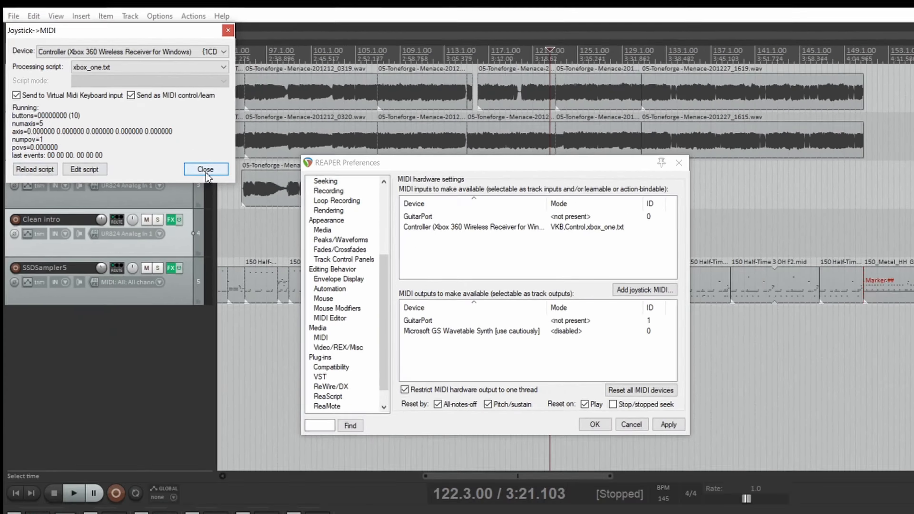
{"action": "left_click", "coordinate": [382, 301]}
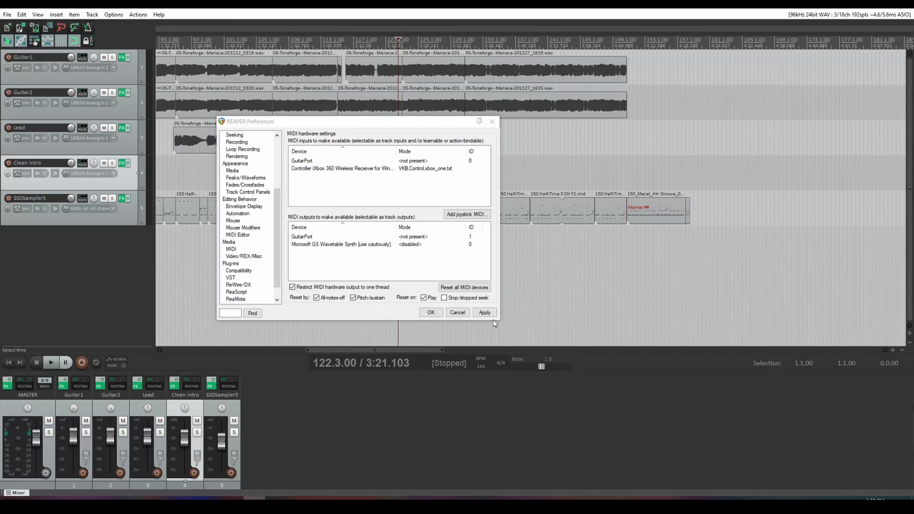
{"action": "left_click", "coordinate": [431, 312]}
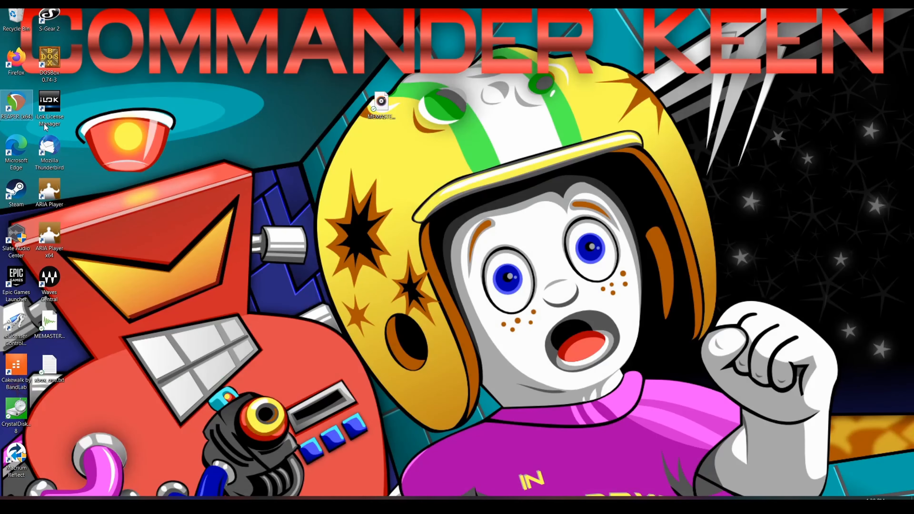
Relaunch REAPER and reopen the MIDI device preferences
{"action": "double_click", "coordinate": [18, 109]}
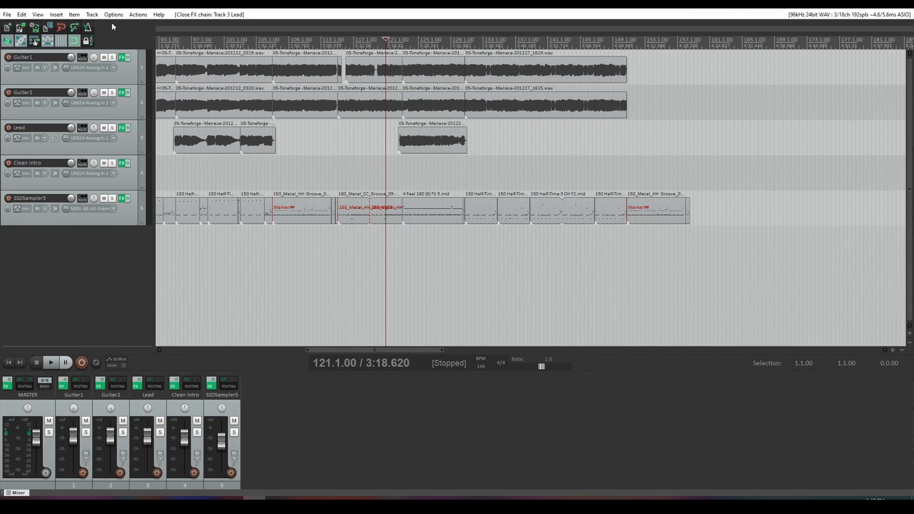
{"action": "left_click", "coordinate": [106, 16]}
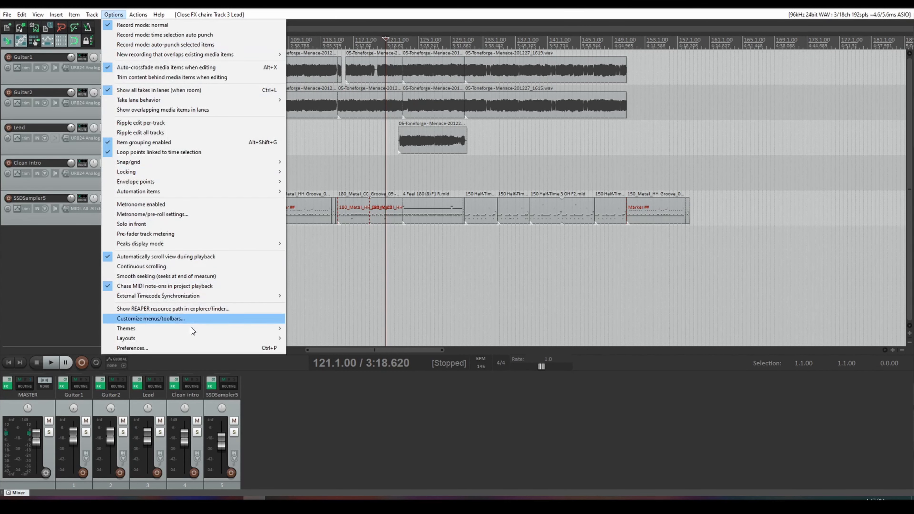
{"action": "left_click", "coordinate": [191, 350]}
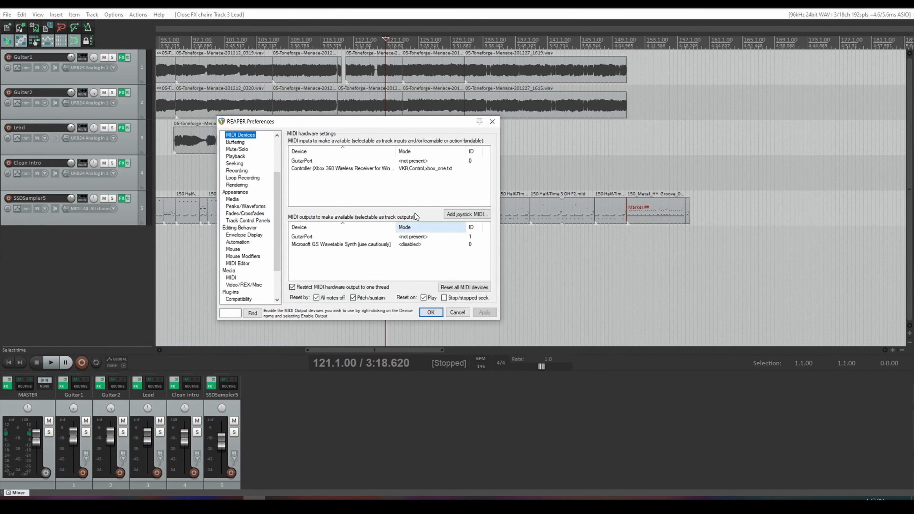
Check the live controller input in the Xbox 360 controller's joystick definition, and close the definition and the preferences
{"action": "right_click", "coordinate": [333, 169]}
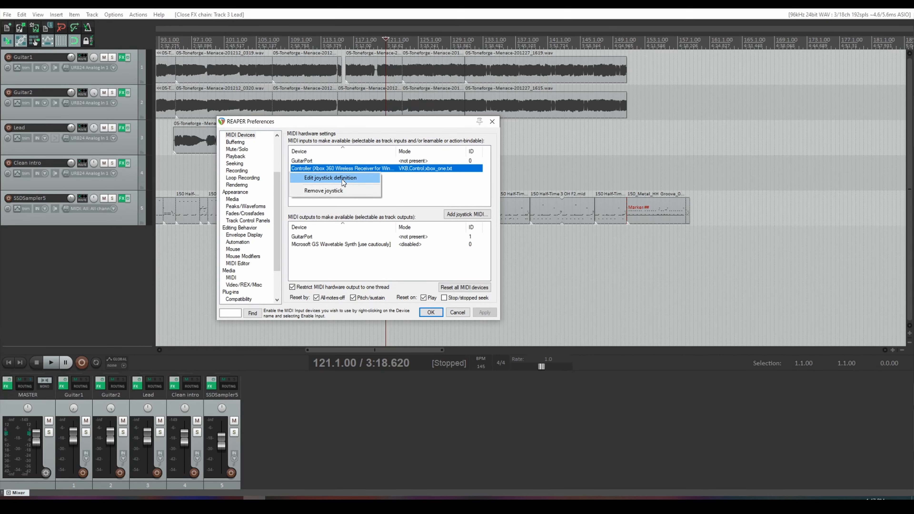
{"action": "left_click", "coordinate": [343, 180]}
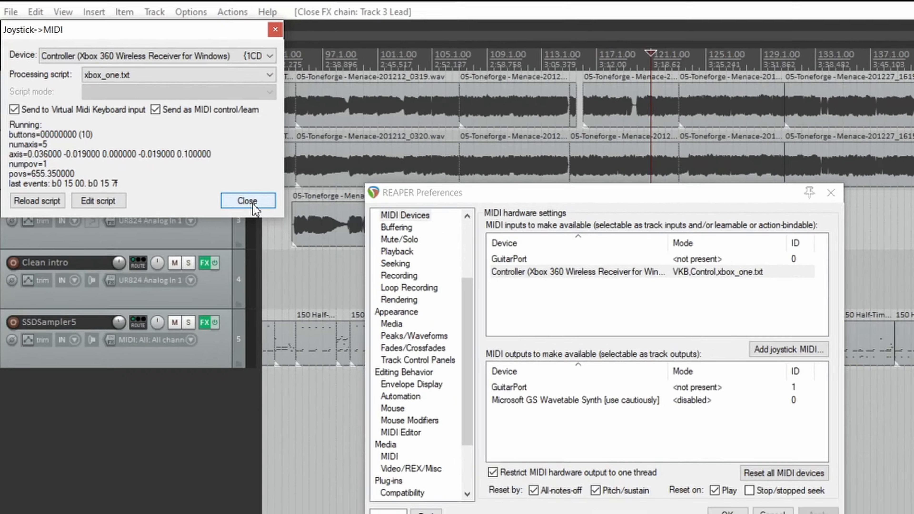
{"action": "left_click", "coordinate": [246, 200]}
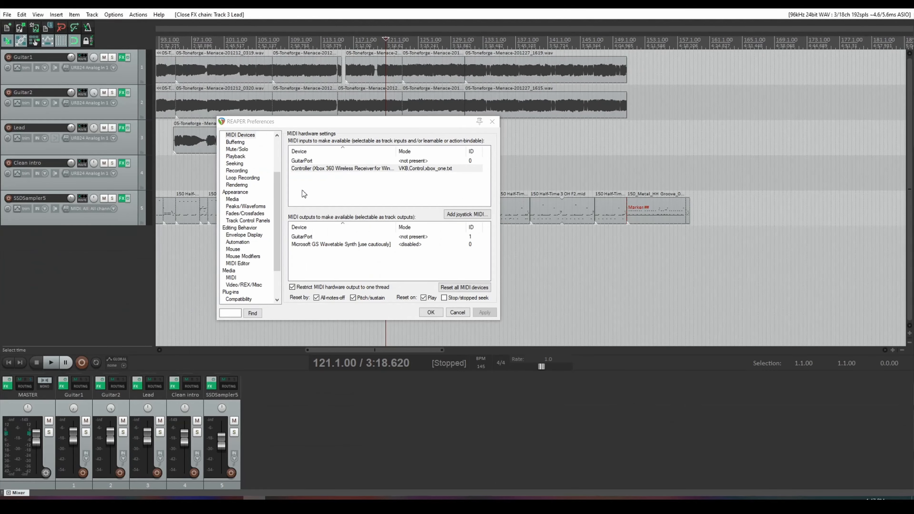
{"action": "left_click", "coordinate": [727, 510]}
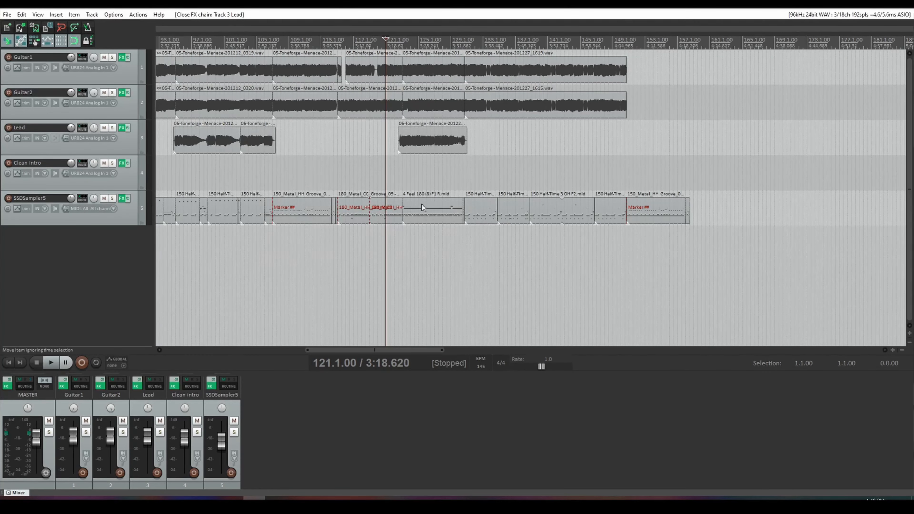
Place the edit cursor at 122.3.00, where the last Lead item starts, play the project from there and stop it
{"action": "left_click", "coordinate": [398, 169]}
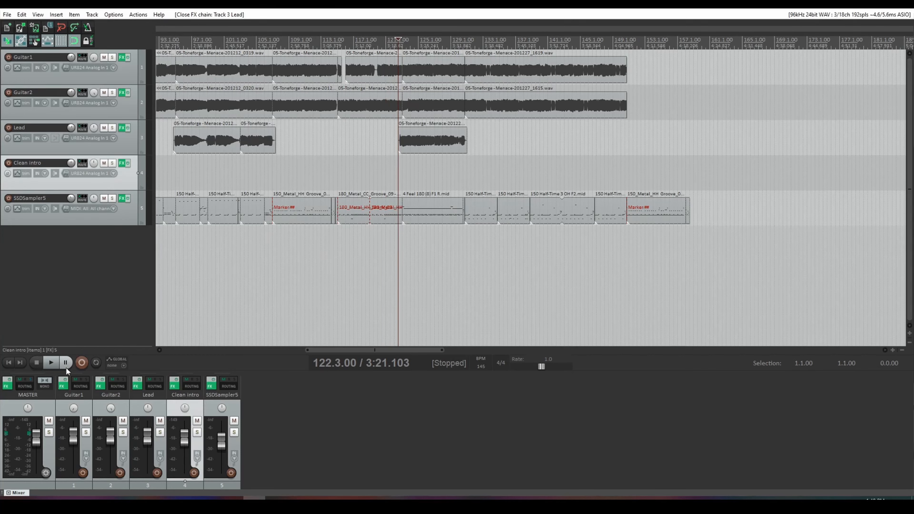
{"action": "left_click", "coordinate": [52, 362]}
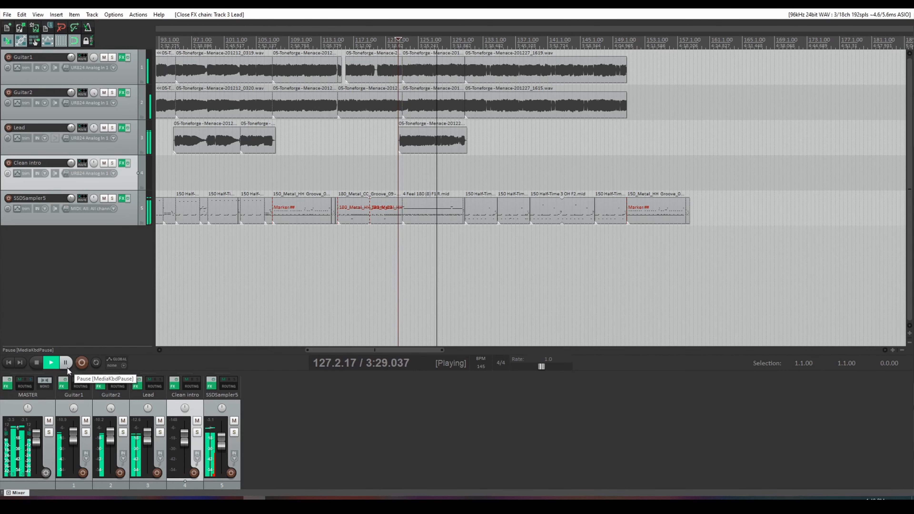
{"action": "left_click", "coordinate": [37, 363]}
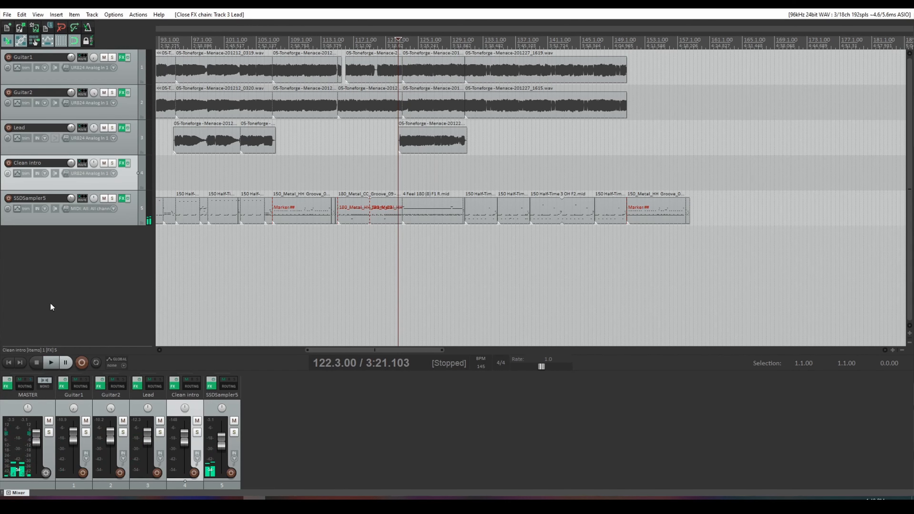
Add the NSP Wahman v0.5 plugin to the Lead track's FX chain and place it first, above Toneforge - Menace
{"action": "left_click", "coordinate": [122, 128]}
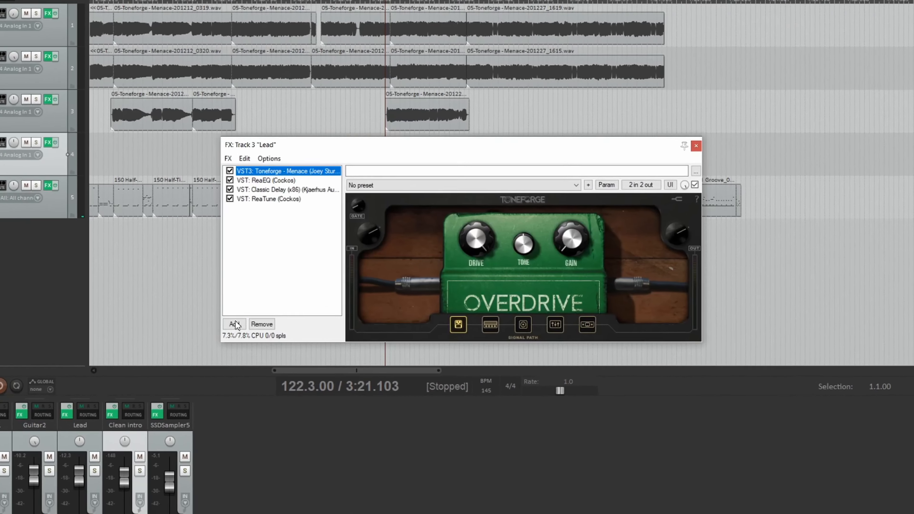
{"action": "left_click", "coordinate": [272, 314]}
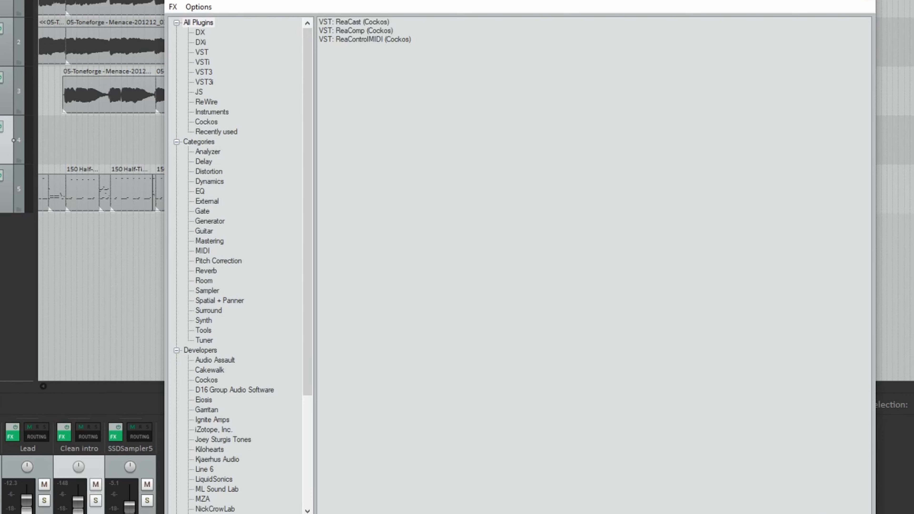
{"action": "type", "text": "wah"}
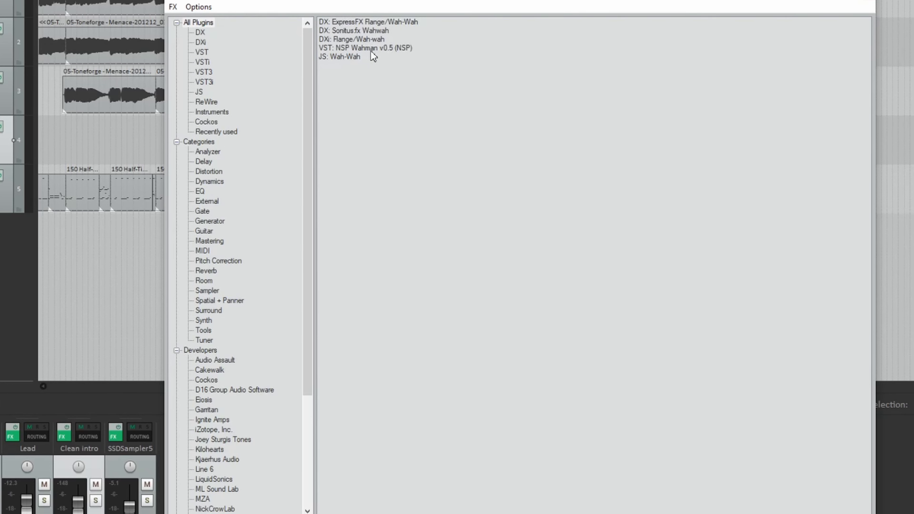
{"action": "double_click", "coordinate": [371, 48]}
{"action": "left_click_drag", "start_coordinate": [255, 205], "coordinate": [262, 160]}
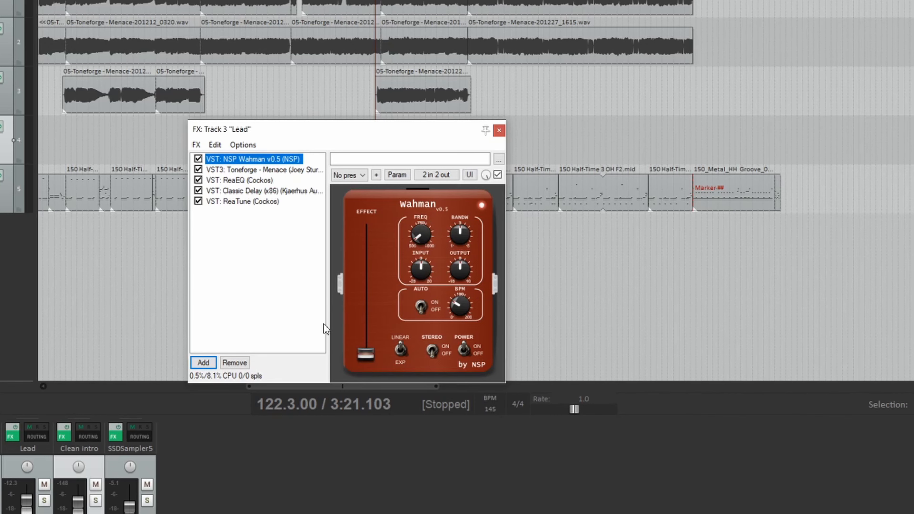
Add ReaControlMIDI to the Lead track's FX chain and place it first, above NSP Wahman
{"action": "left_click", "coordinate": [204, 363]}
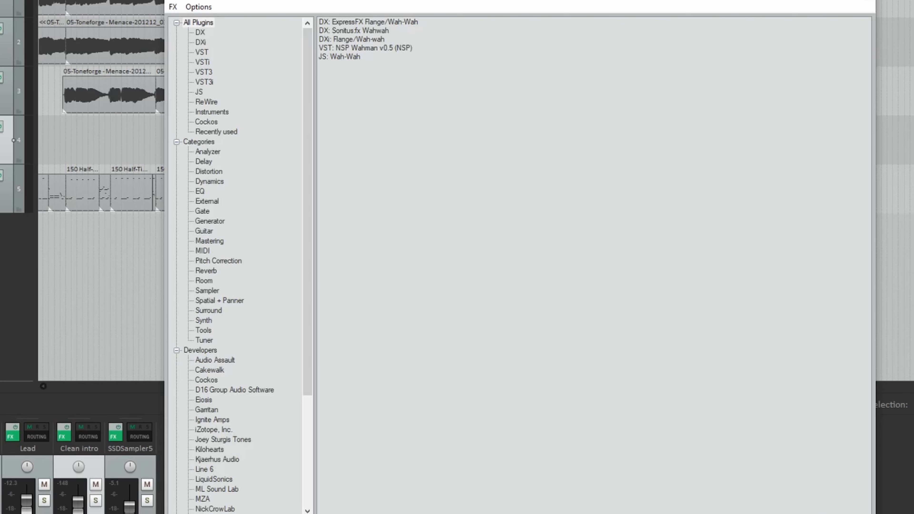
{"action": "type", "text": "reacon"}
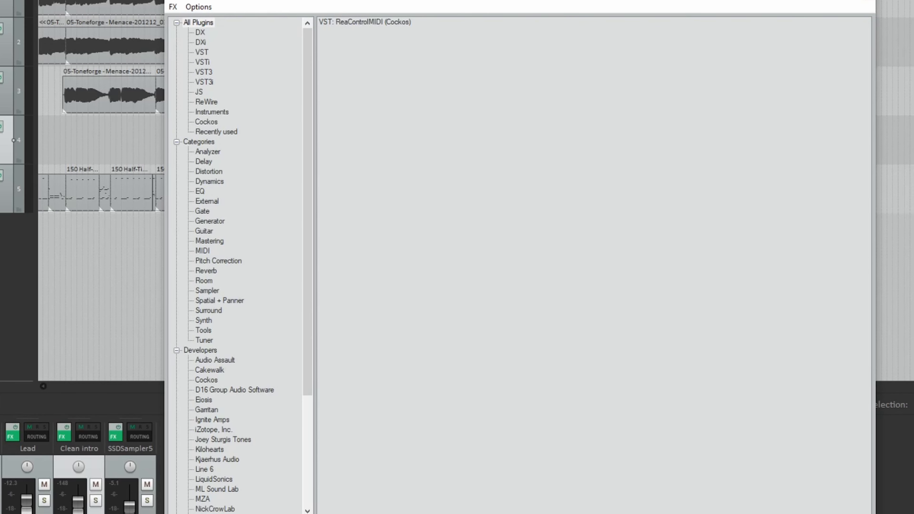
{"action": "double_click", "coordinate": [394, 23]}
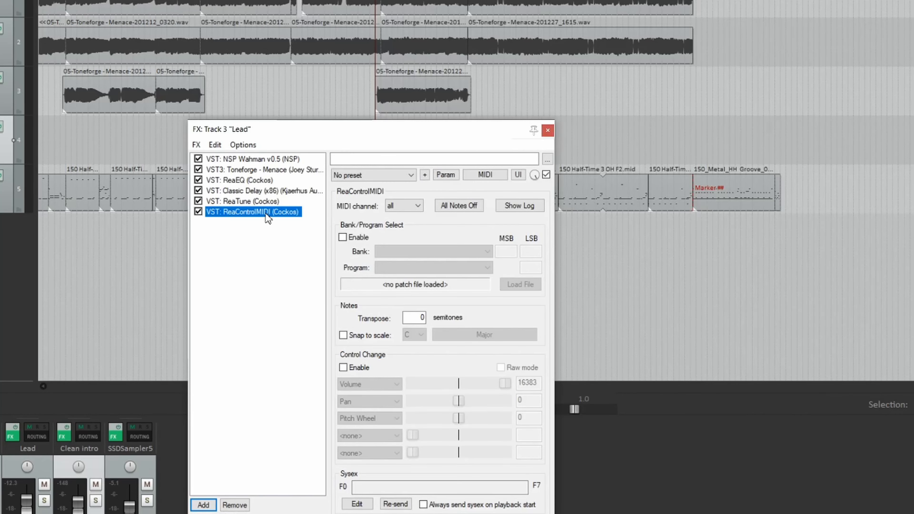
{"action": "left_click_drag", "start_coordinate": [257, 165], "coordinate": [246, 169]}
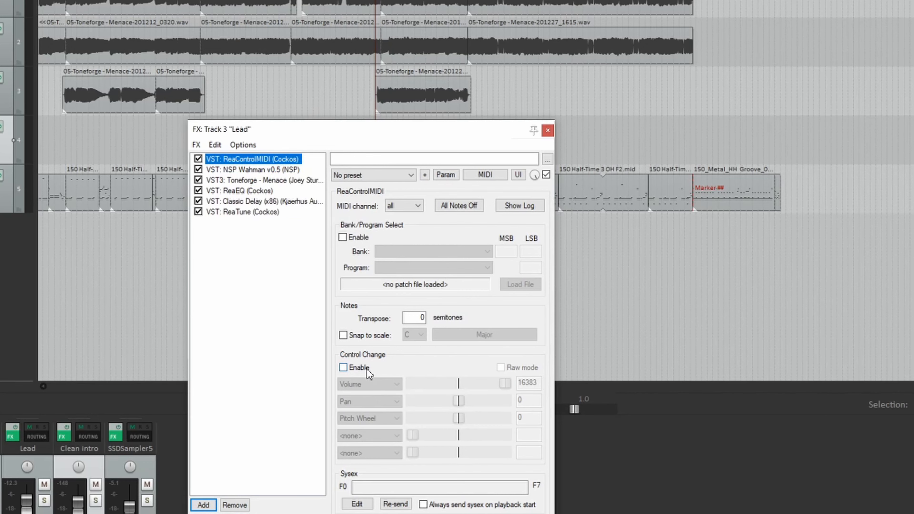
Enable Control Change in ReaControlMIDI with its third controller set to Mod Wheel, and show the MIDI activity log
{"action": "left_click", "coordinate": [357, 369]}
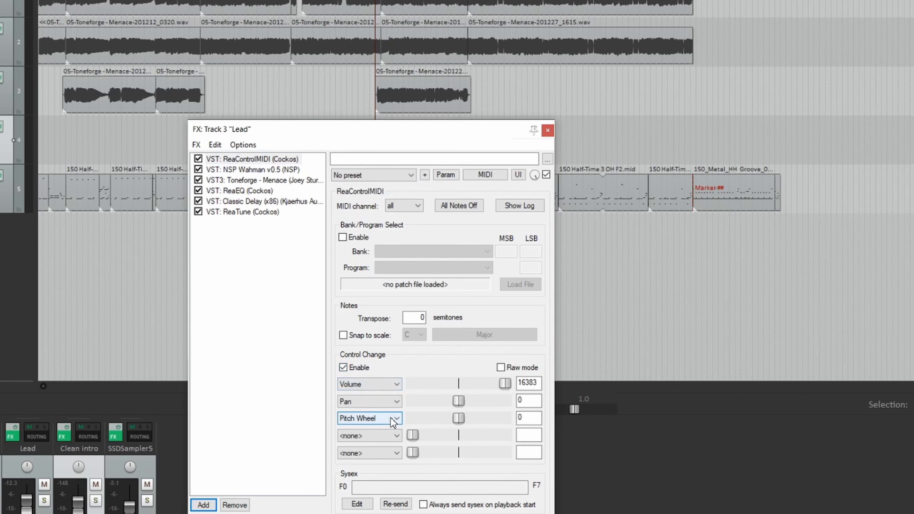
{"action": "left_click", "coordinate": [393, 420]}
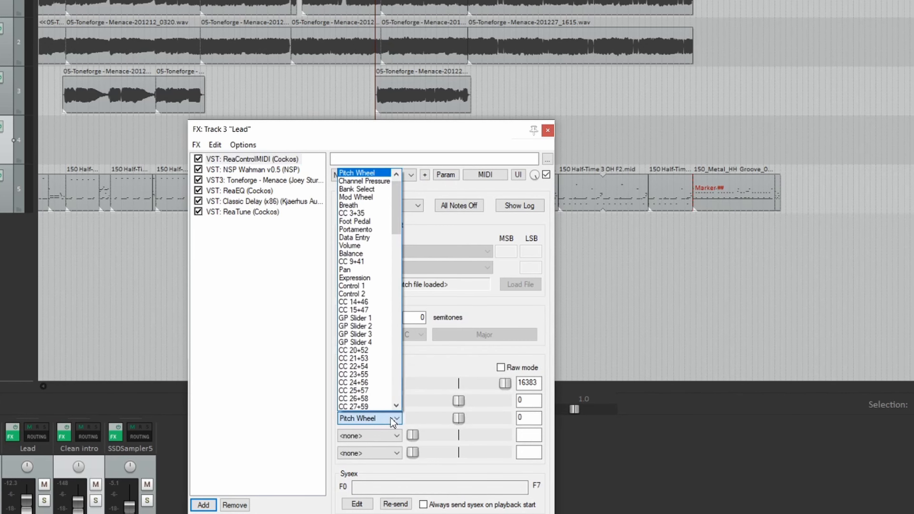
{"action": "left_click", "coordinate": [348, 198]}
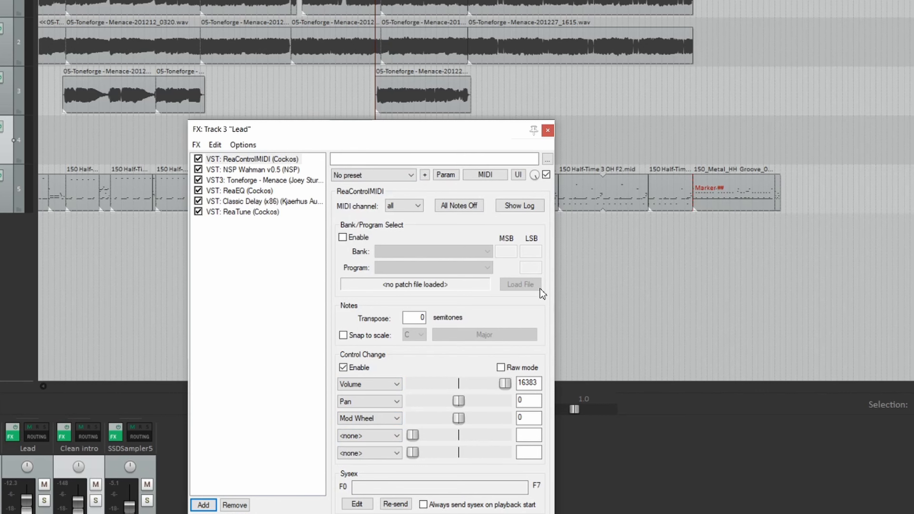
{"action": "left_click", "coordinate": [516, 206]}
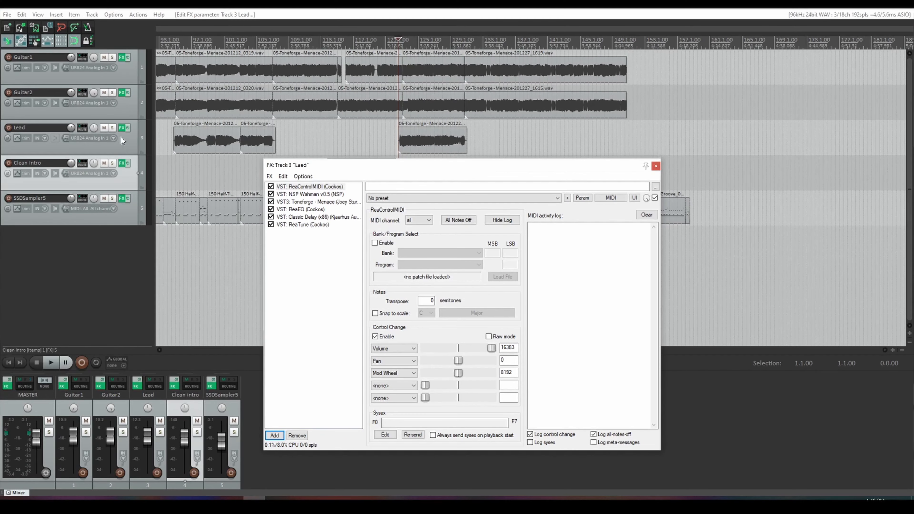
Insert a new track and place it directly above the Lead track
{"action": "right_click", "coordinate": [124, 147]}
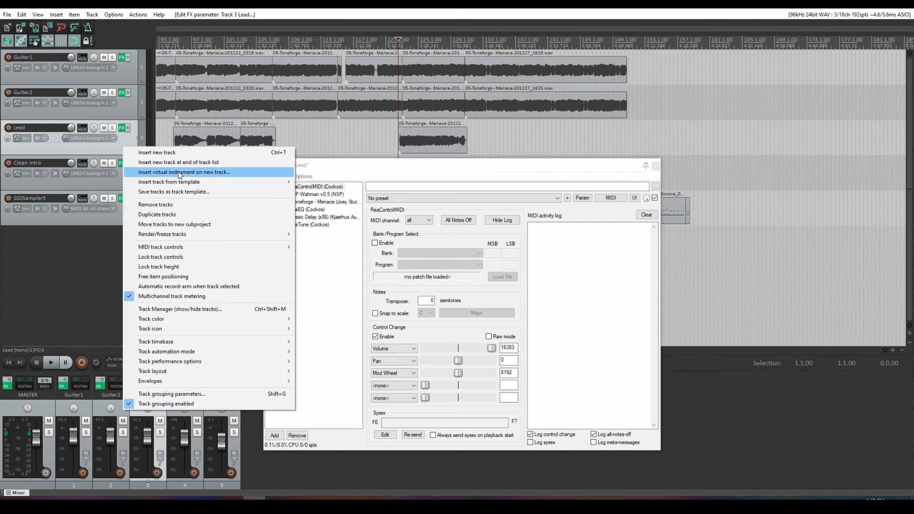
{"action": "left_click", "coordinate": [180, 153]}
{"action": "left_click_drag", "start_coordinate": [129, 163], "coordinate": [123, 124]}
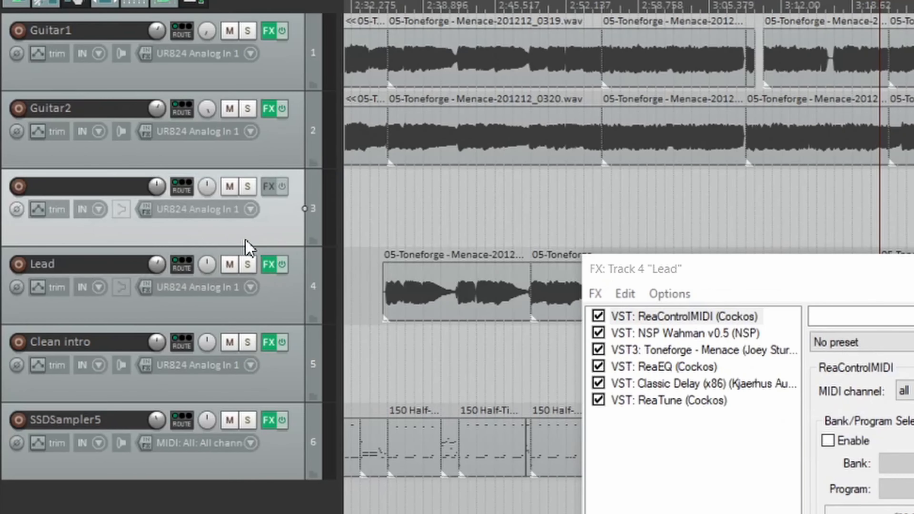
Set the new track's input to Virtual MIDI keyboard on all channels, and turn on its record monitoring and record arm
{"action": "left_click", "coordinate": [237, 204]}
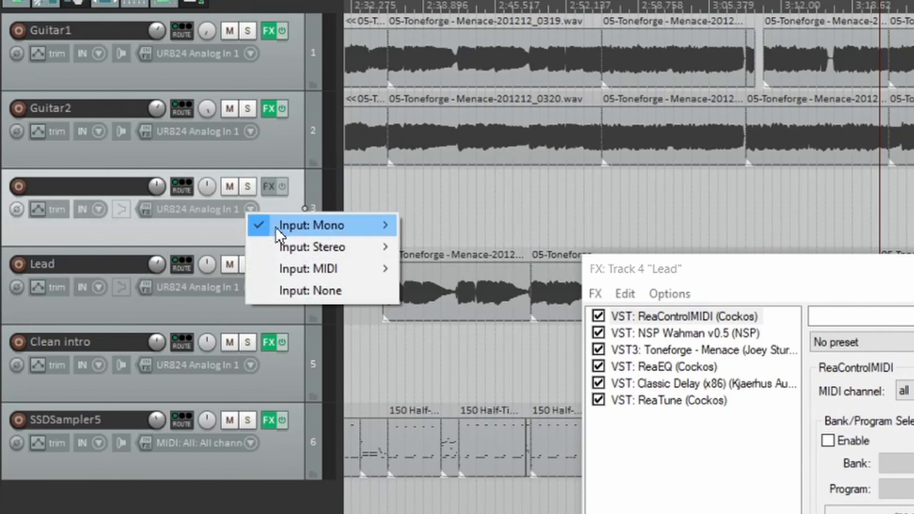
{"action": "mouse_move", "coordinate": [321, 268]}
{"action": "mouse_move", "coordinate": [484, 278]}
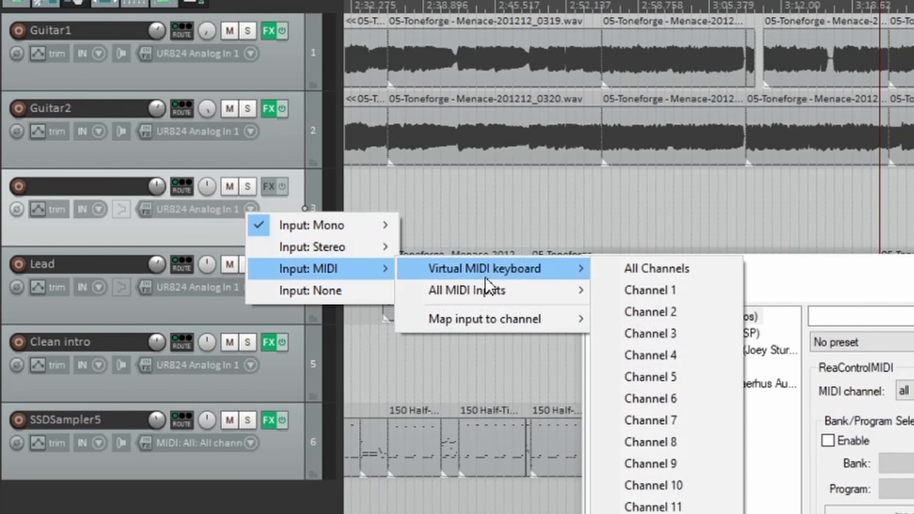
{"action": "left_click", "coordinate": [657, 274]}
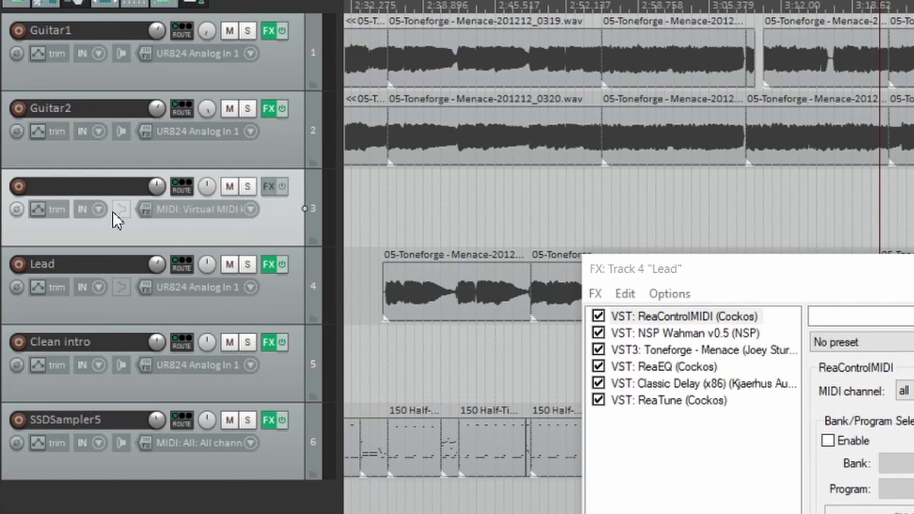
{"action": "left_click", "coordinate": [122, 214]}
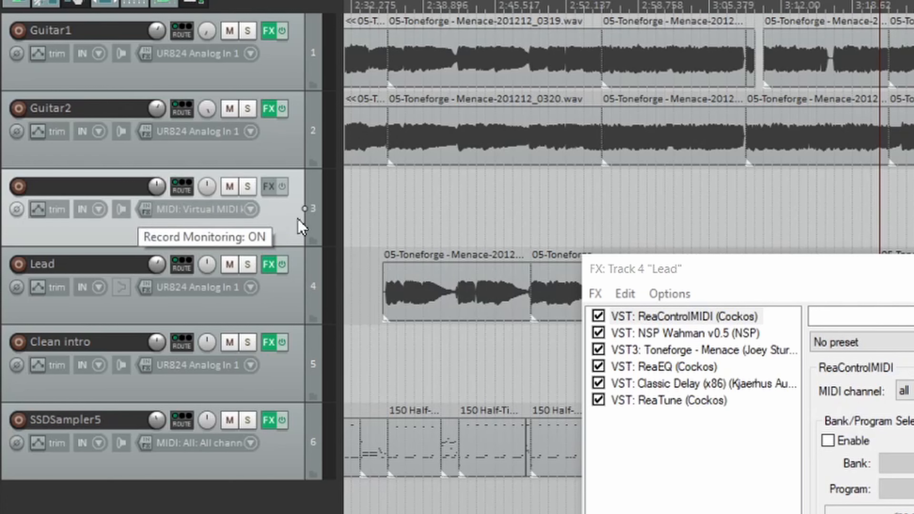
{"action": "left_click", "coordinate": [19, 188]}
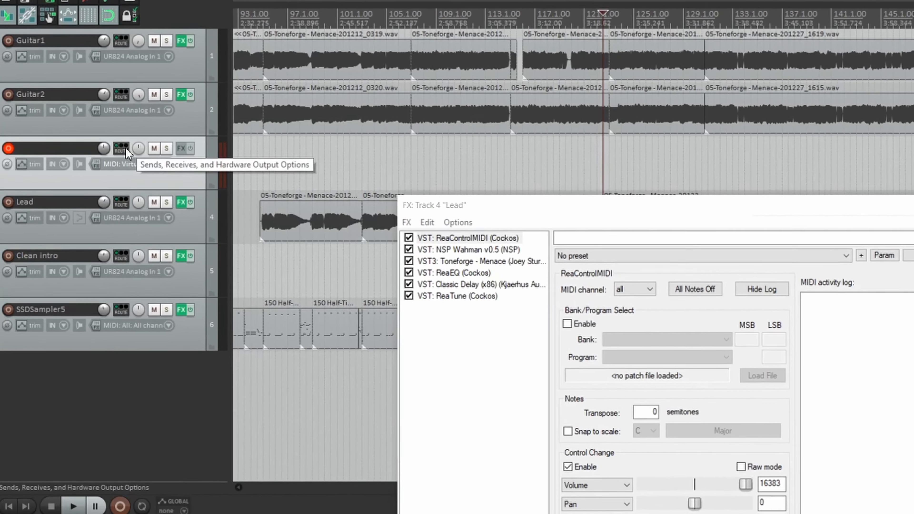
Disable the new track's master send, add a send to the Lead track, and close the routing and FX windows
{"action": "left_click", "coordinate": [82, 128]}
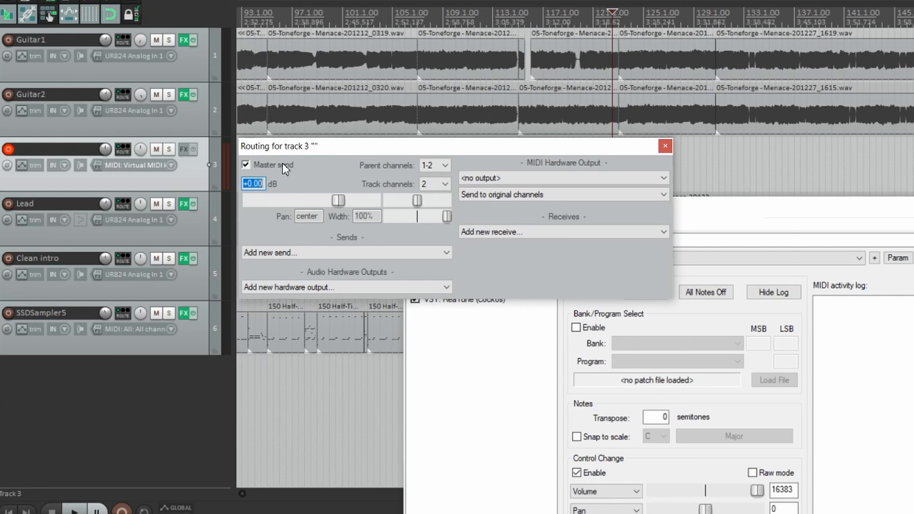
{"action": "left_click", "coordinate": [352, 252]}
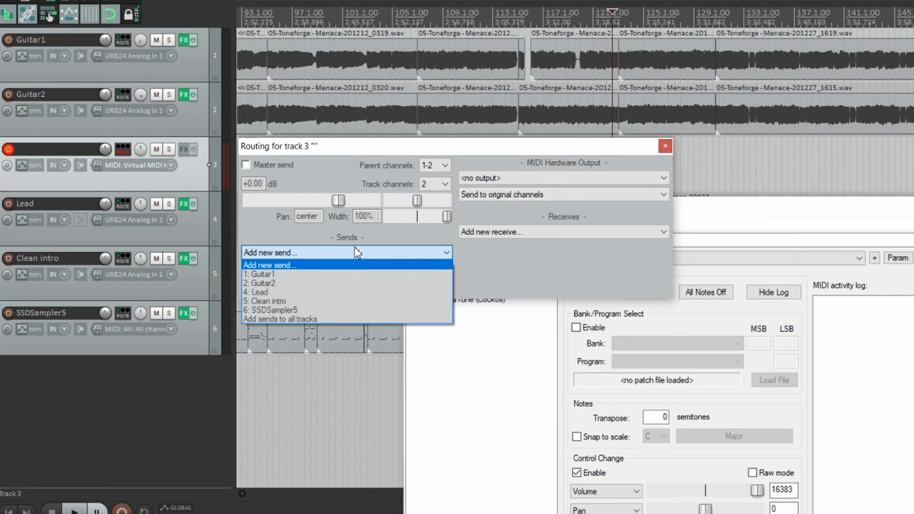
{"action": "left_click", "coordinate": [339, 292]}
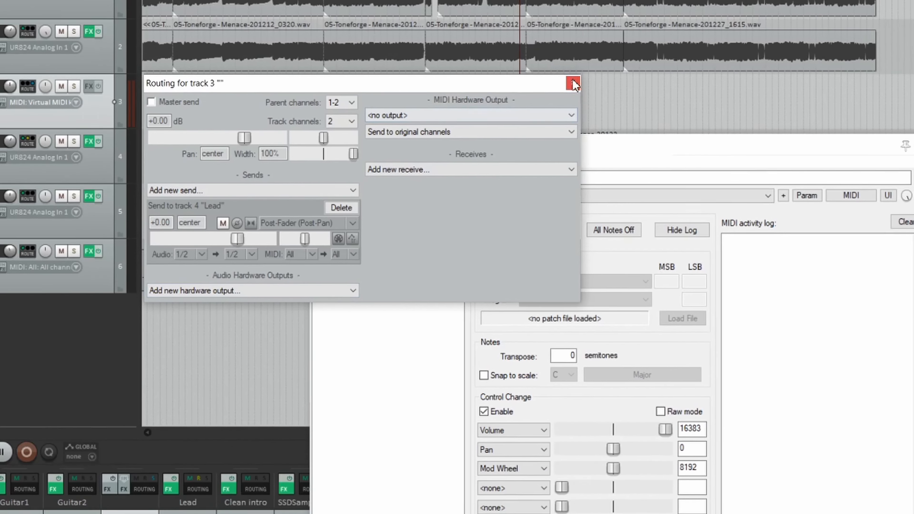
{"action": "left_click", "coordinate": [665, 146]}
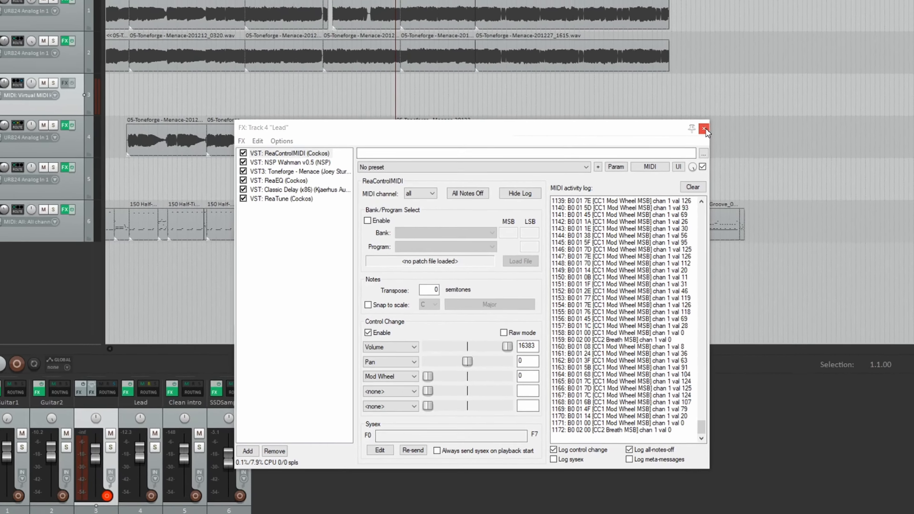
{"action": "left_click", "coordinate": [794, 58]}
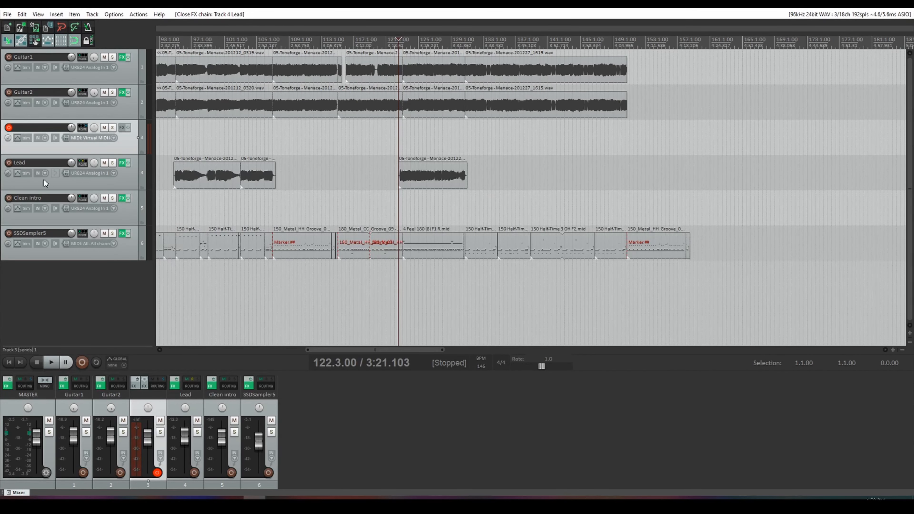
Show the NSP Wahman Tone parameter's envelope on the Lead track and close the envelope list
{"action": "left_click", "coordinate": [18, 174]}
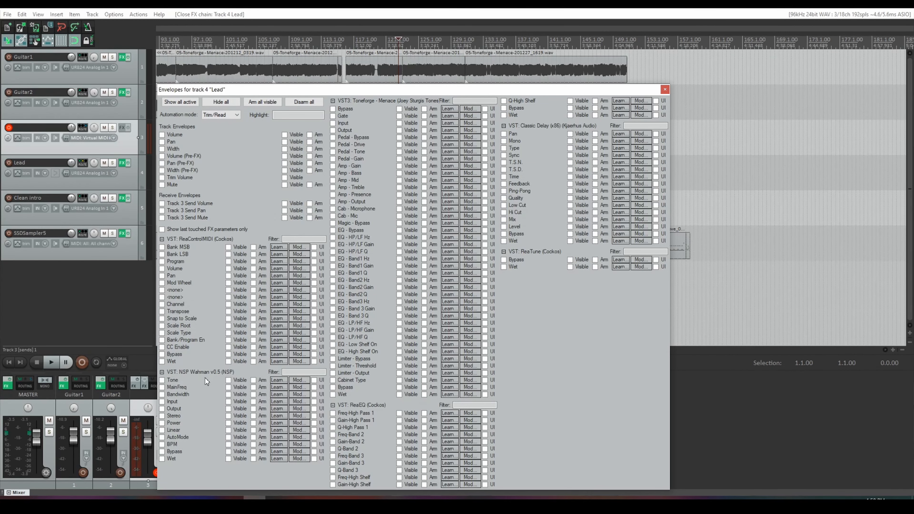
{"action": "left_click", "coordinate": [162, 380]}
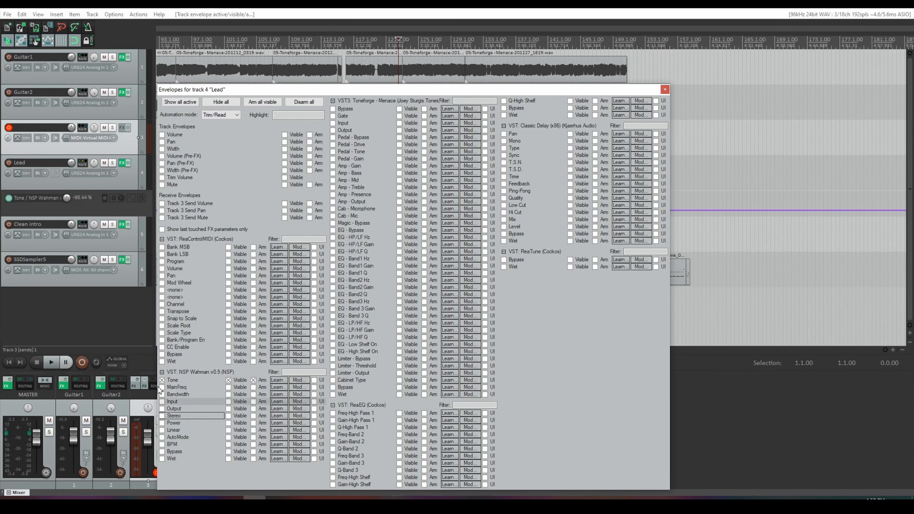
{"action": "left_click", "coordinate": [665, 90]}
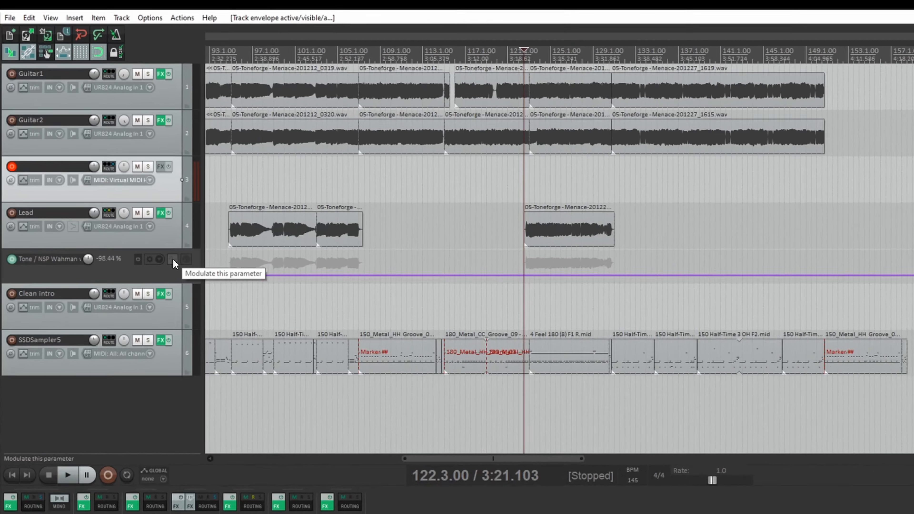
Link the Wahman Tone parameter's modulation to ReaControlMIDI's Mod Wheel parameter, and close the open windows
{"action": "left_click", "coordinate": [172, 258]}
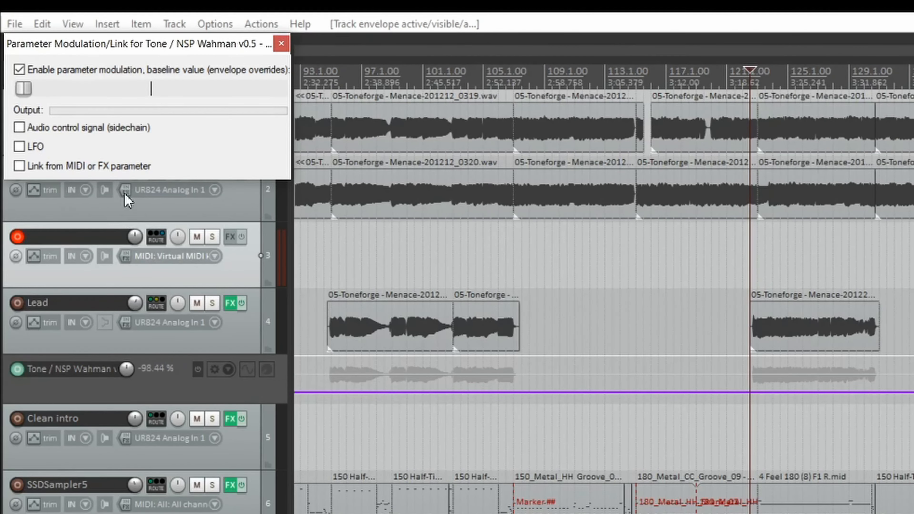
{"action": "left_click", "coordinate": [58, 169]}
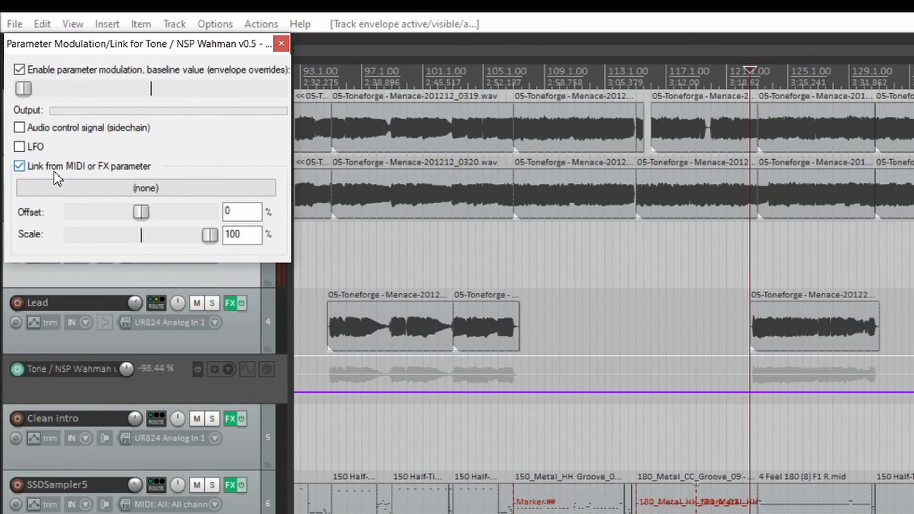
{"action": "left_click", "coordinate": [110, 194]}
{"action": "mouse_move", "coordinate": [138, 234]}
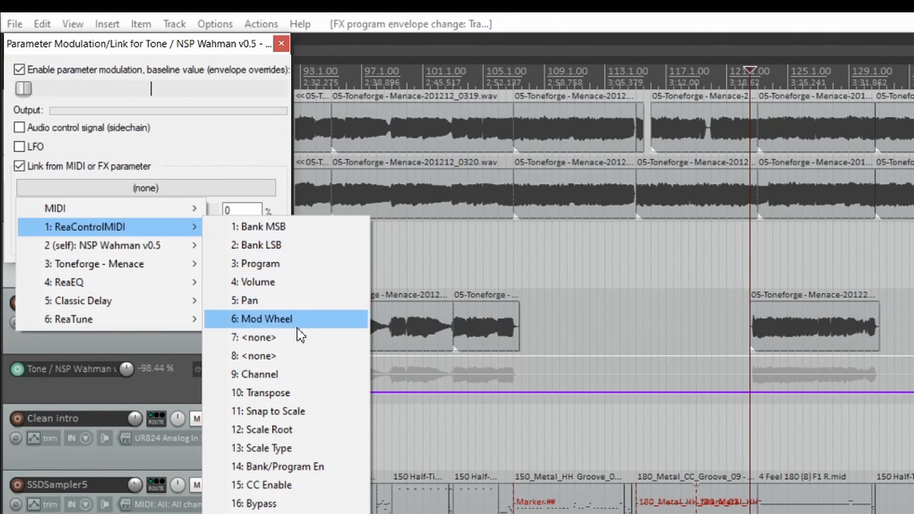
{"action": "left_click", "coordinate": [266, 319]}
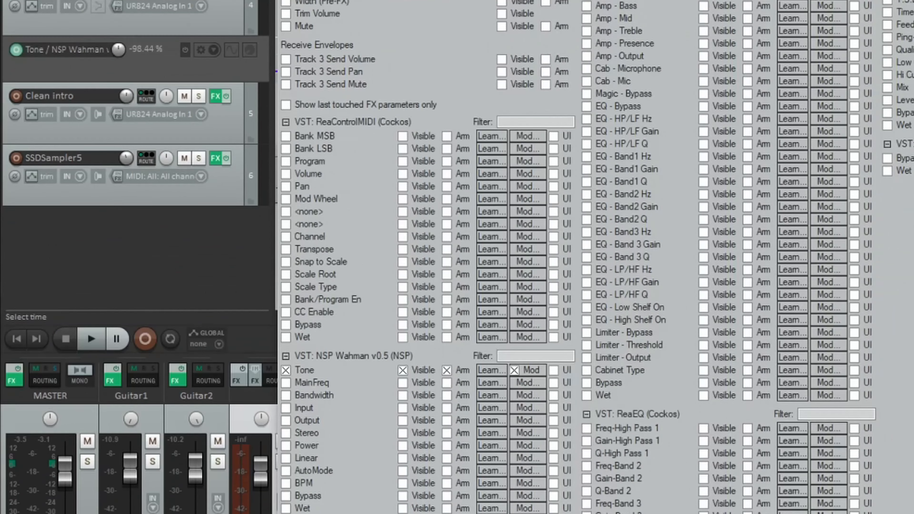
{"action": "key", "text": "Escape"}
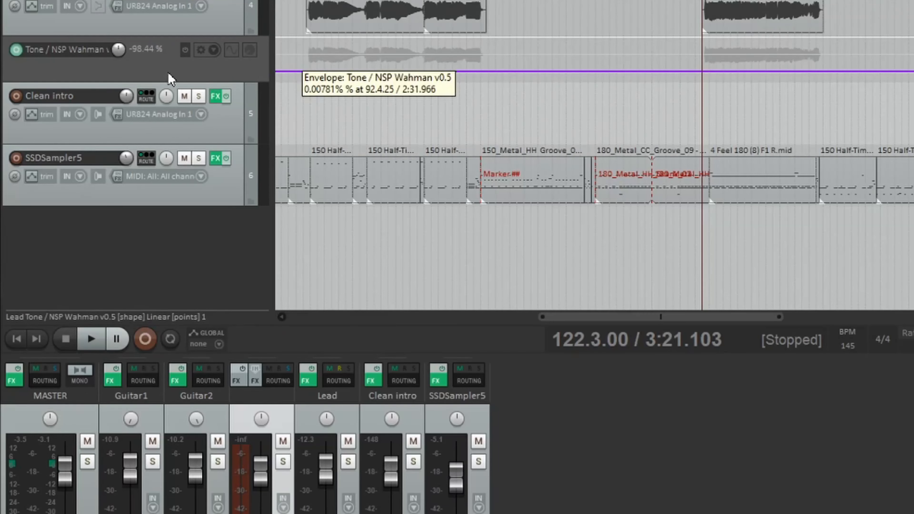
Set the Lead track's automation mode to Write and display NSP Wahman in its FX chain
{"action": "right_click", "coordinate": [23, 57]}
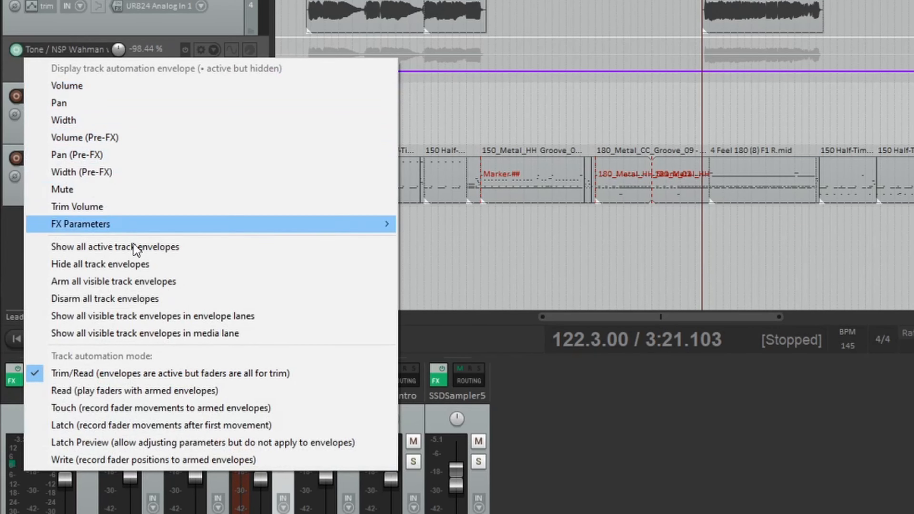
{"action": "left_click", "coordinate": [154, 460]}
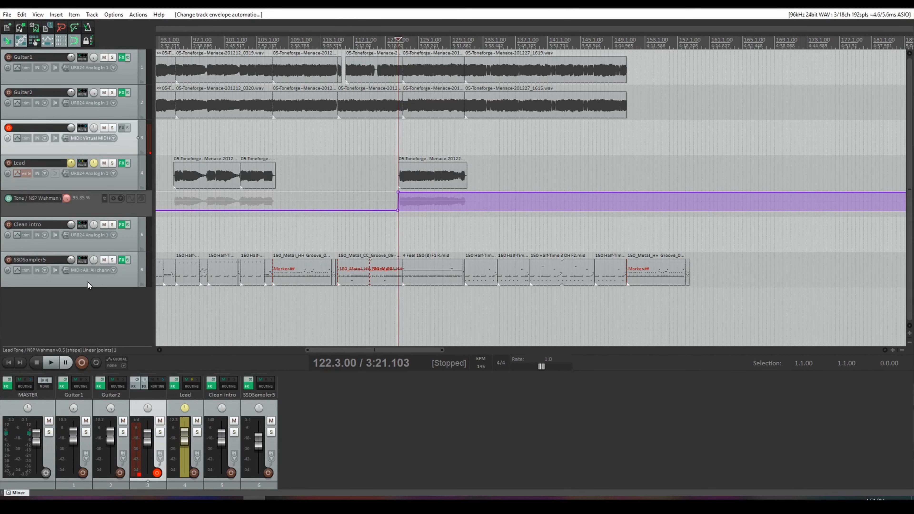
{"action": "left_click", "coordinate": [121, 164]}
{"action": "left_click", "coordinate": [338, 194]}
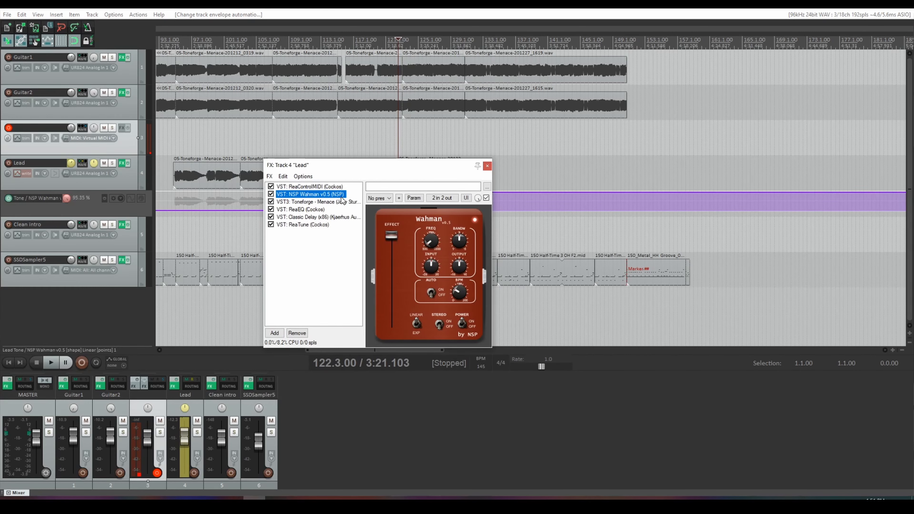
Record a playback pass from bar 121 through the second Lead solo clip, writing joystick movements to the Wahman Tone envelope
{"action": "left_click_drag", "start_coordinate": [408, 166], "coordinate": [199, 142]}
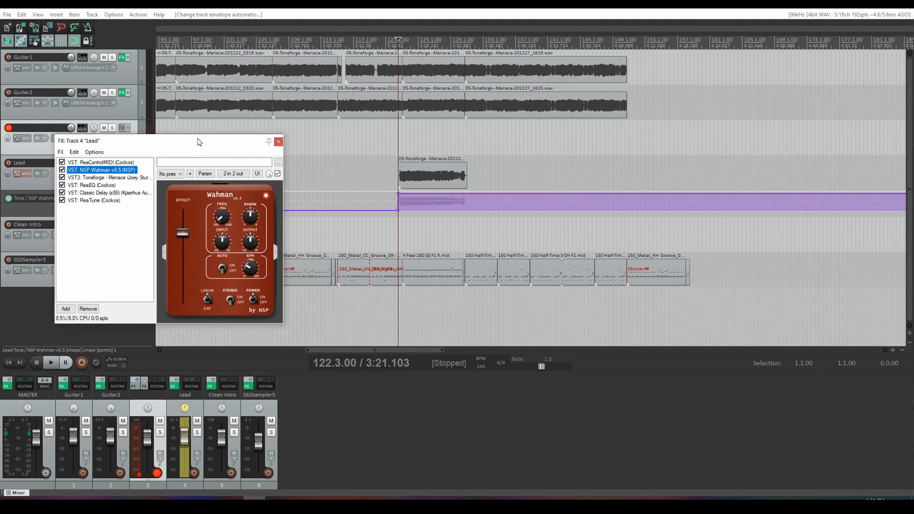
{"action": "left_click", "coordinate": [382, 173]}
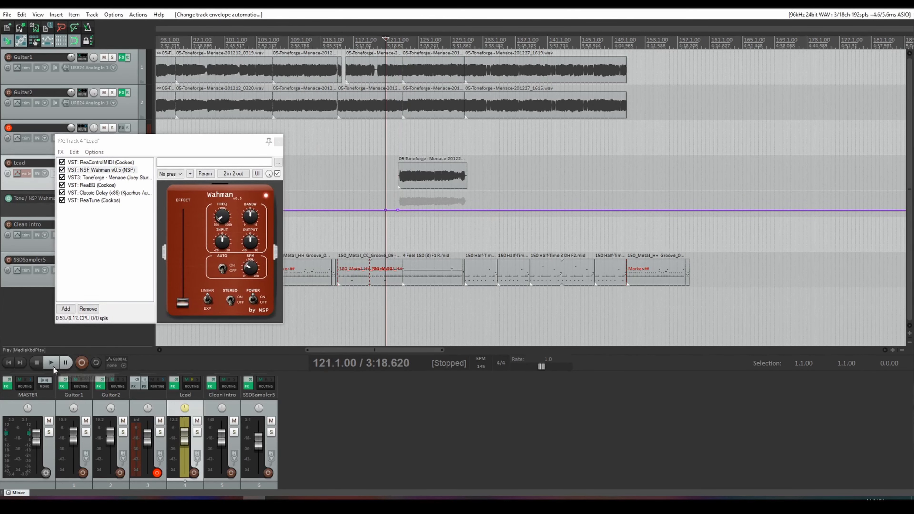
{"action": "left_click", "coordinate": [52, 363]}
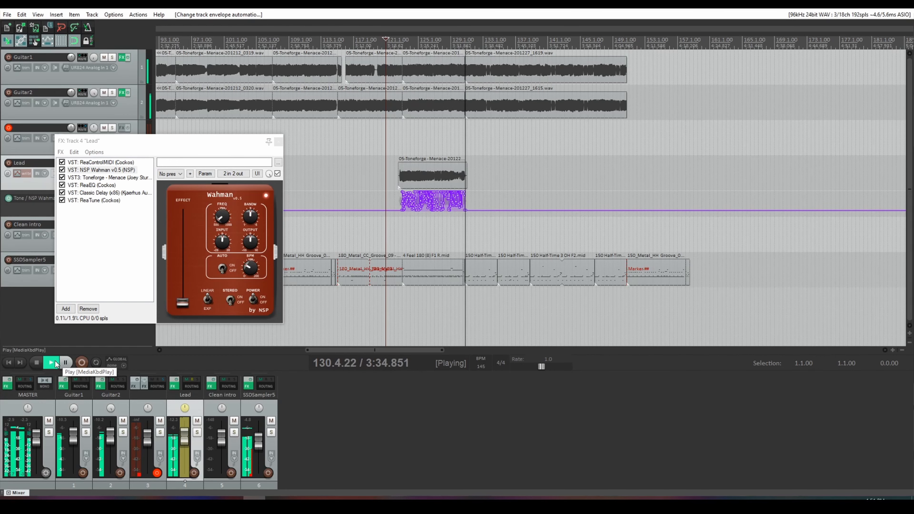
{"action": "left_click", "coordinate": [36, 362]}
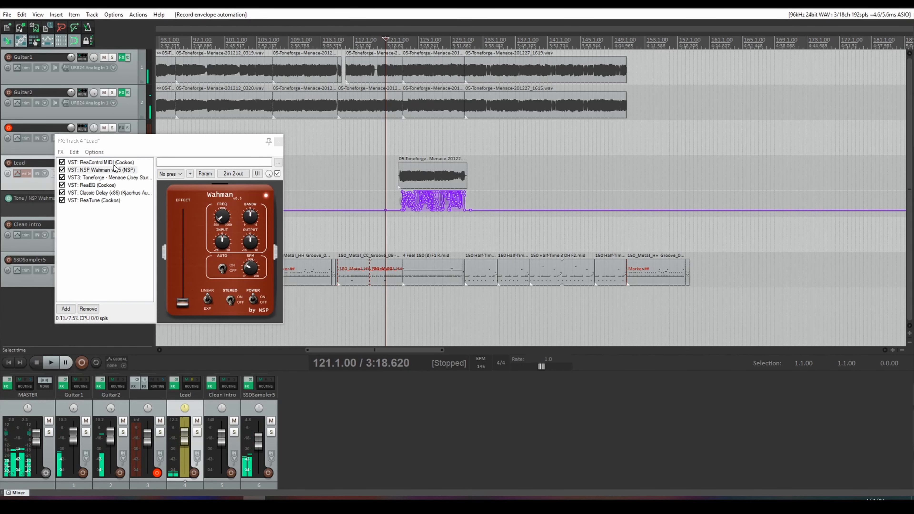
Move the FX window clear of the track controls and set the Lead track's automation mode to Trim/Read
{"action": "left_click_drag", "start_coordinate": [165, 141], "coordinate": [335, 234]}
{"action": "left_click_drag", "start_coordinate": [348, 253], "coordinate": [347, 253]}
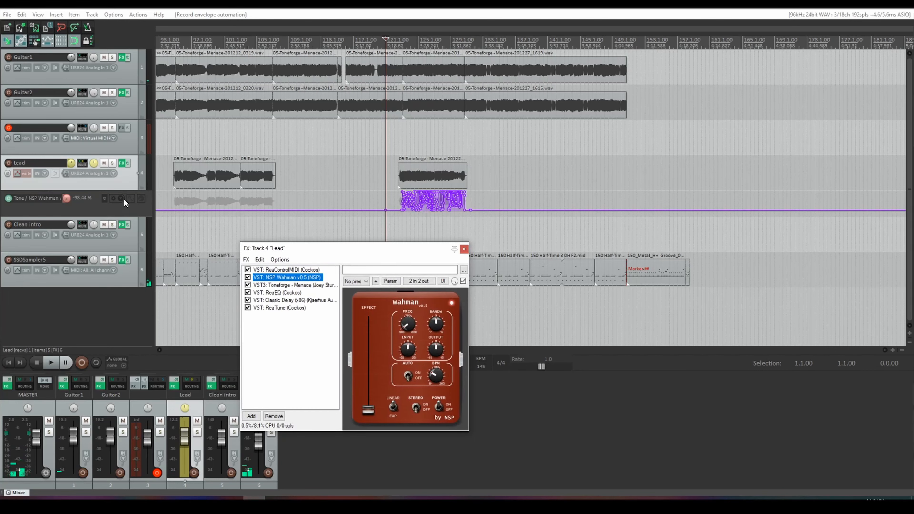
{"action": "right_click", "coordinate": [17, 199]}
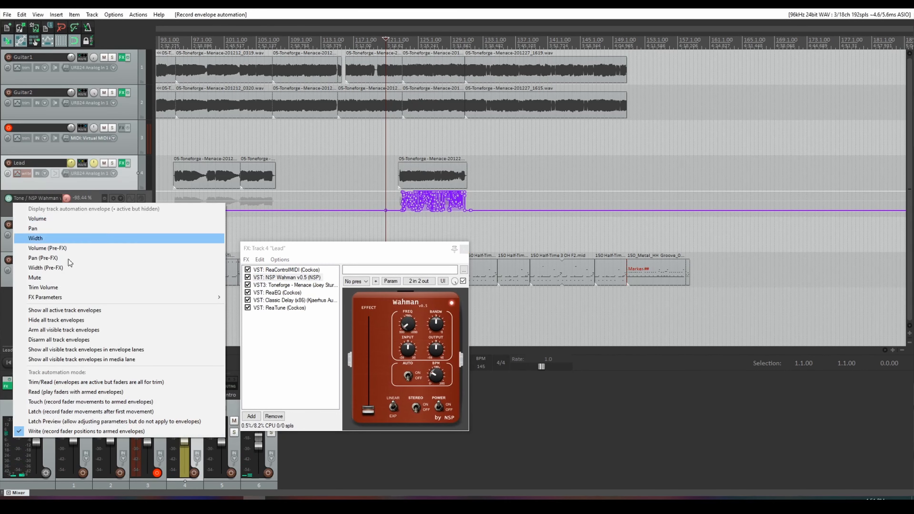
{"action": "left_click", "coordinate": [69, 383]}
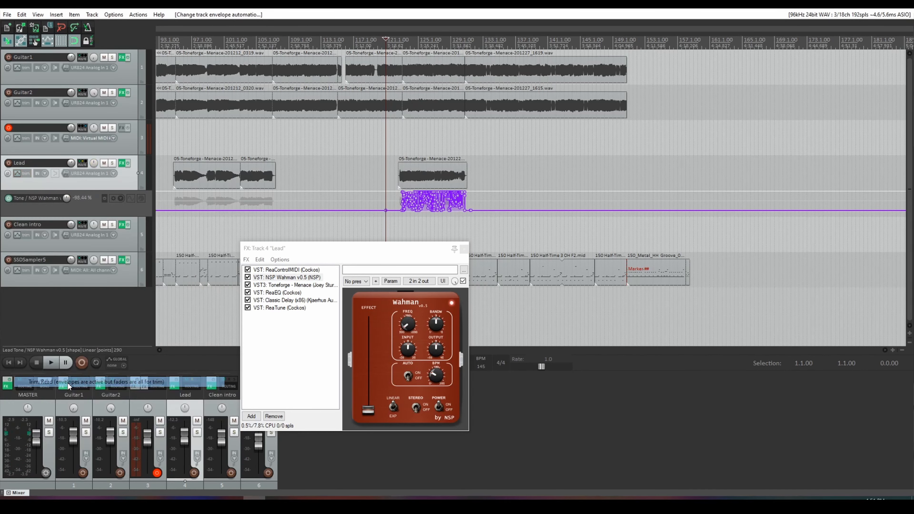
Play back the Lead solo from around bar 122 to check the recorded Wahman Tone automation, and stop playback
{"action": "left_click", "coordinate": [403, 214]}
{"action": "key", "text": "space"}
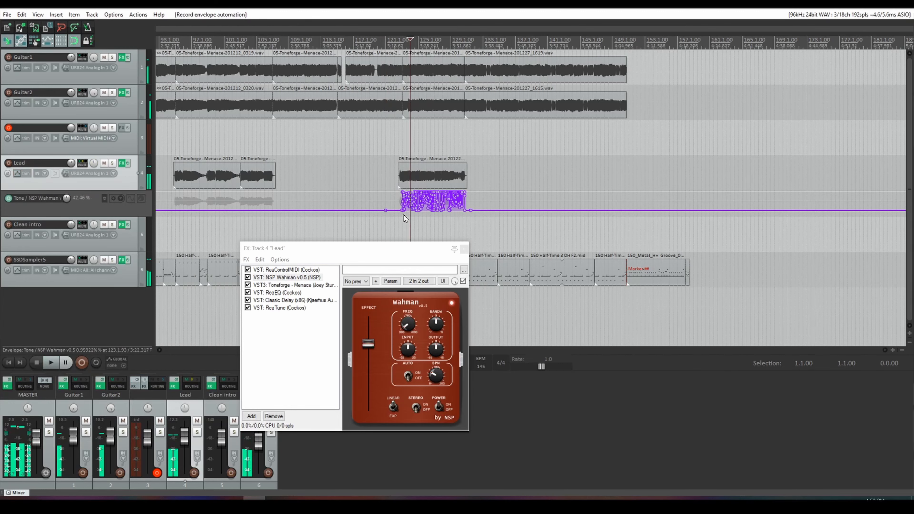
{"action": "key", "text": "space"}
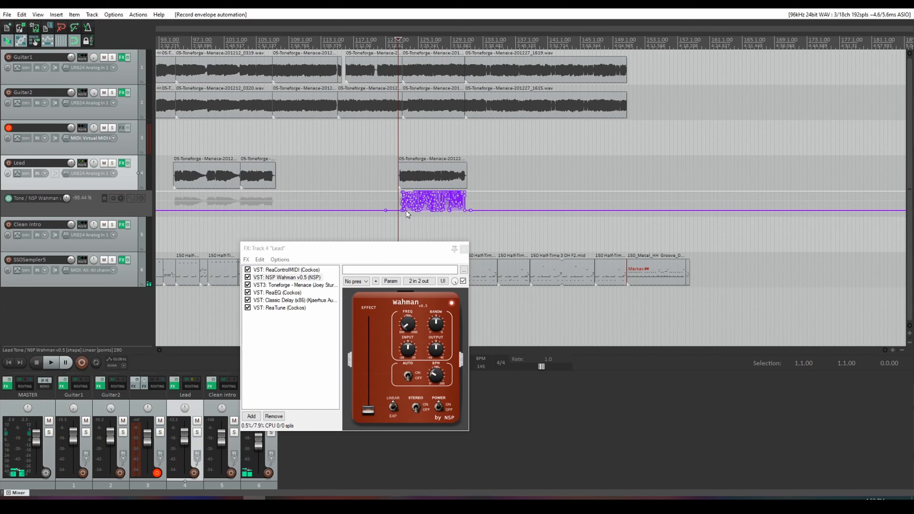
{"action": "key", "text": "space"}
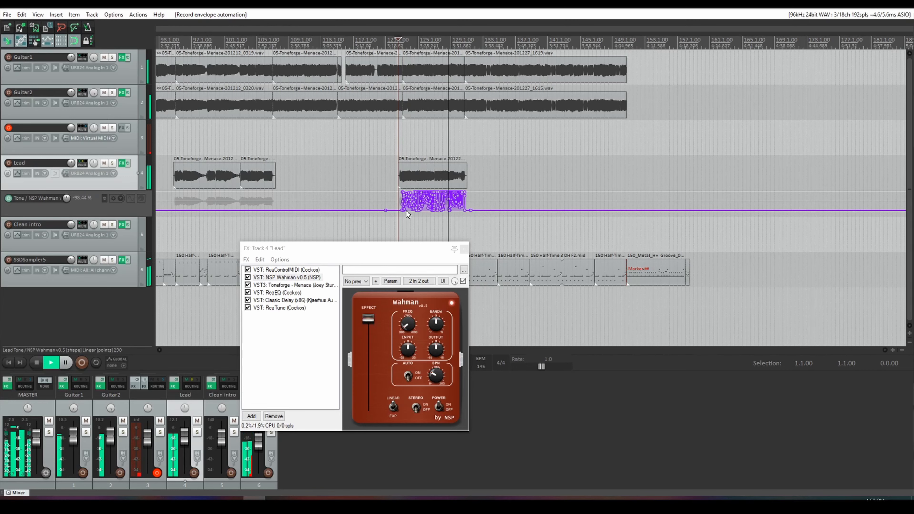
{"action": "key", "text": "space"}
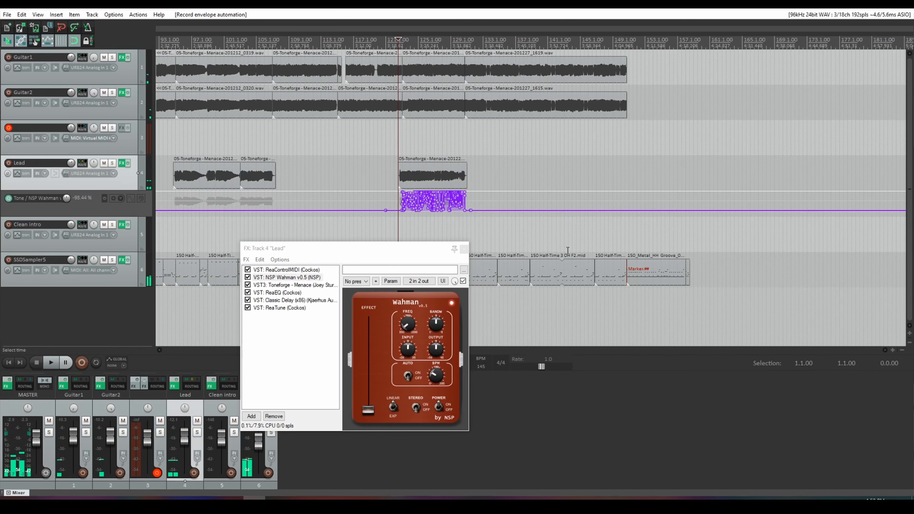
Delete all points from the Lead track's Wahman Tone envelope
{"action": "scroll", "coordinate": [458, 211], "scroll_direction": "up", "scroll_amount": 3}
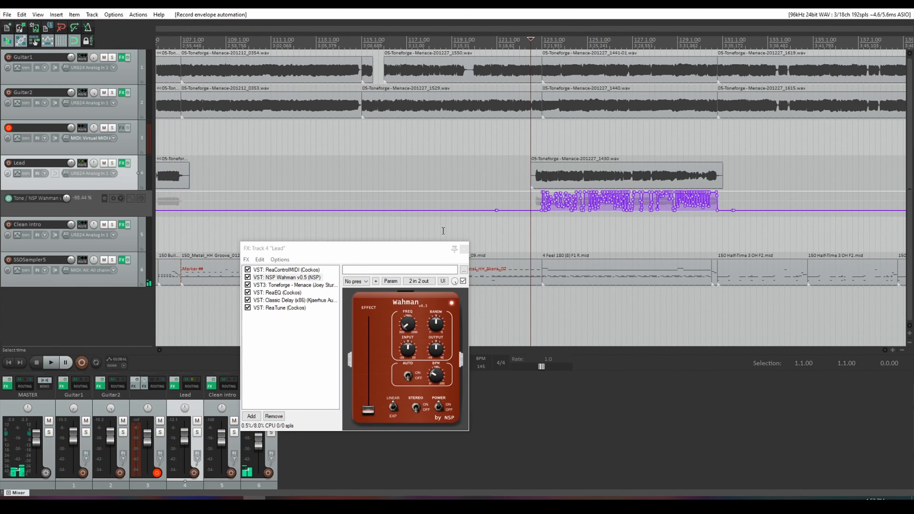
{"action": "key", "text": "ctrl+a"}
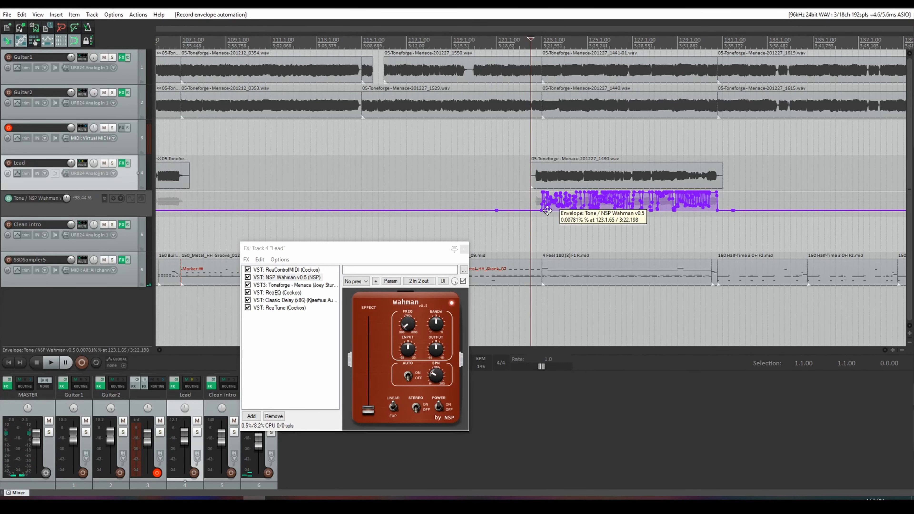
{"action": "key", "text": "Delete"}
Create two Wahman Tone envelope points near the start of the Lead solo clip, the first at minimum and the second at maximum
{"action": "right_click", "coordinate": [538, 210]}
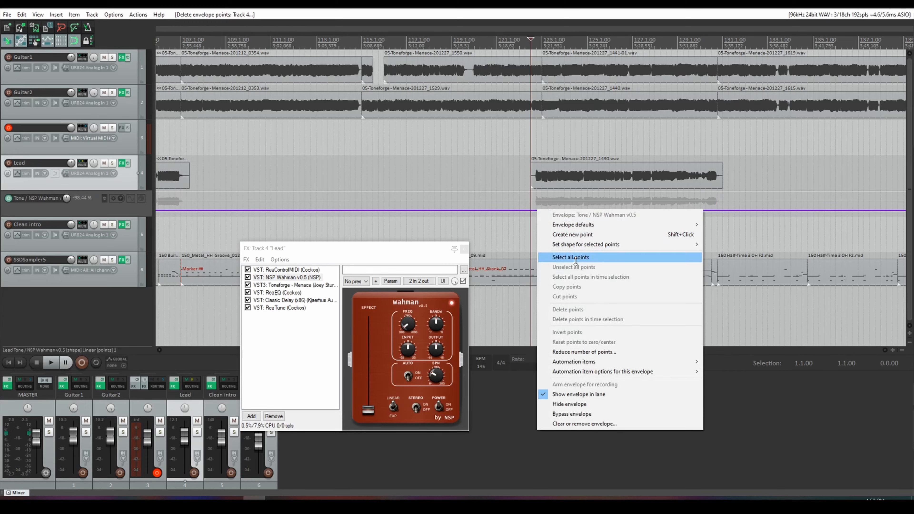
{"action": "left_click", "coordinate": [572, 234]}
{"action": "left_click_drag", "start_coordinate": [539, 211], "coordinate": [535, 161]}
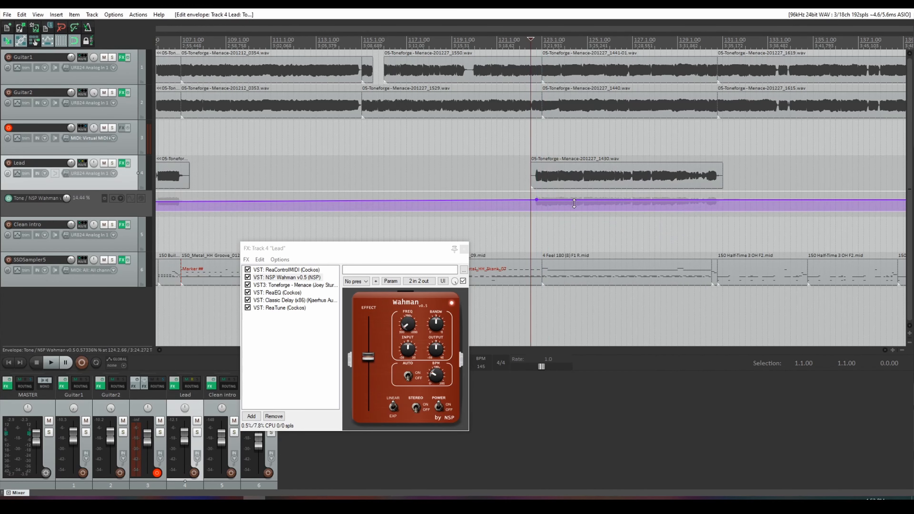
{"action": "right_click", "coordinate": [574, 203]}
{"action": "left_click", "coordinate": [579, 225]}
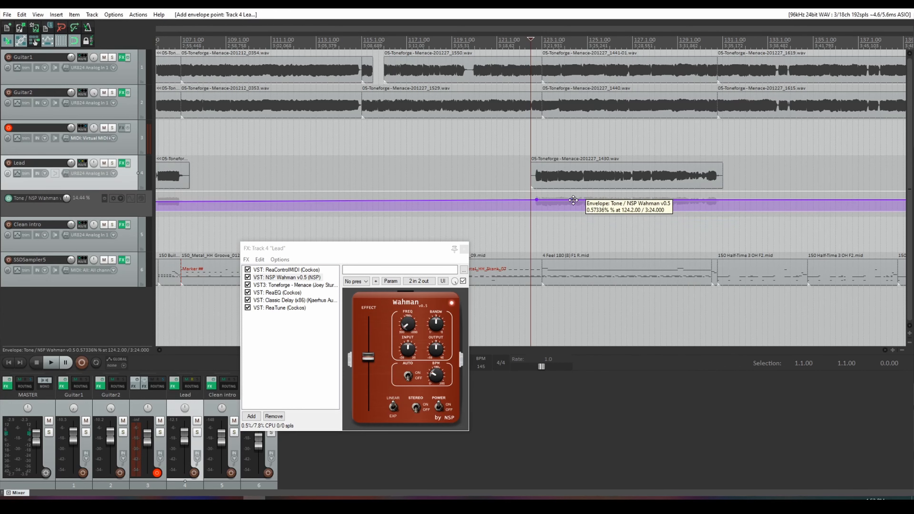
{"action": "left_click_drag", "start_coordinate": [573, 200], "coordinate": [564, 143]}
{"action": "left_click_drag", "start_coordinate": [538, 200], "coordinate": [536, 268]}
{"action": "left_click_drag", "start_coordinate": [566, 194], "coordinate": [549, 195]}
Add a third Tone envelope point at minimum just after the peak, and lower the peak point to minimum
{"action": "right_click", "coordinate": [563, 201]}
{"action": "left_click", "coordinate": [597, 227]}
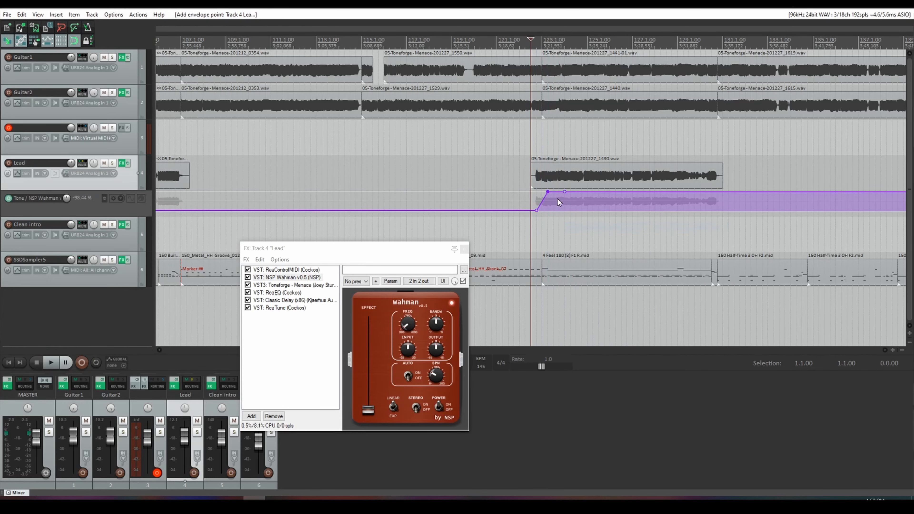
{"action": "left_click_drag", "start_coordinate": [564, 192], "coordinate": [552, 280]}
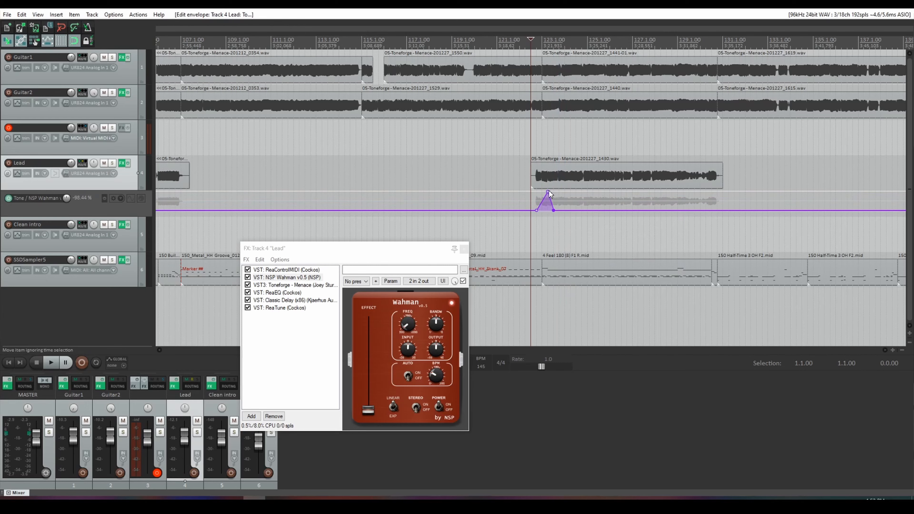
{"action": "left_click_drag", "start_coordinate": [549, 195], "coordinate": [550, 297]}
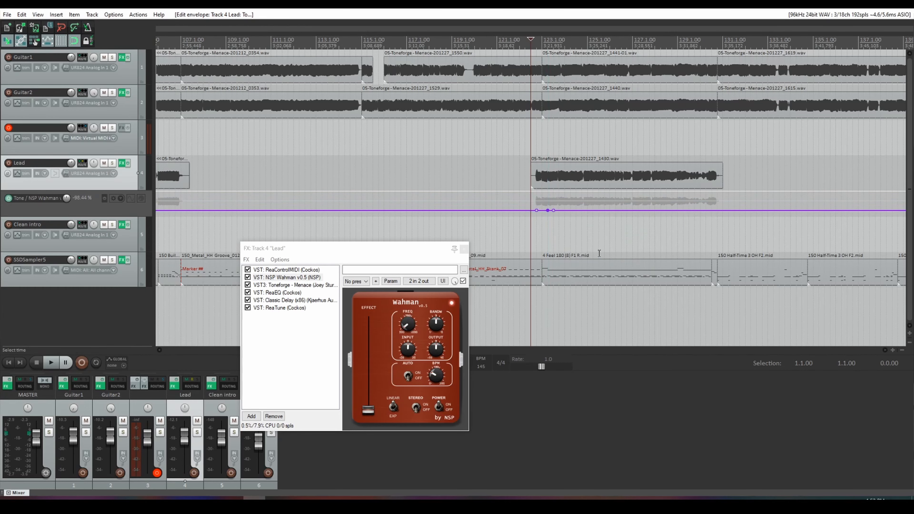